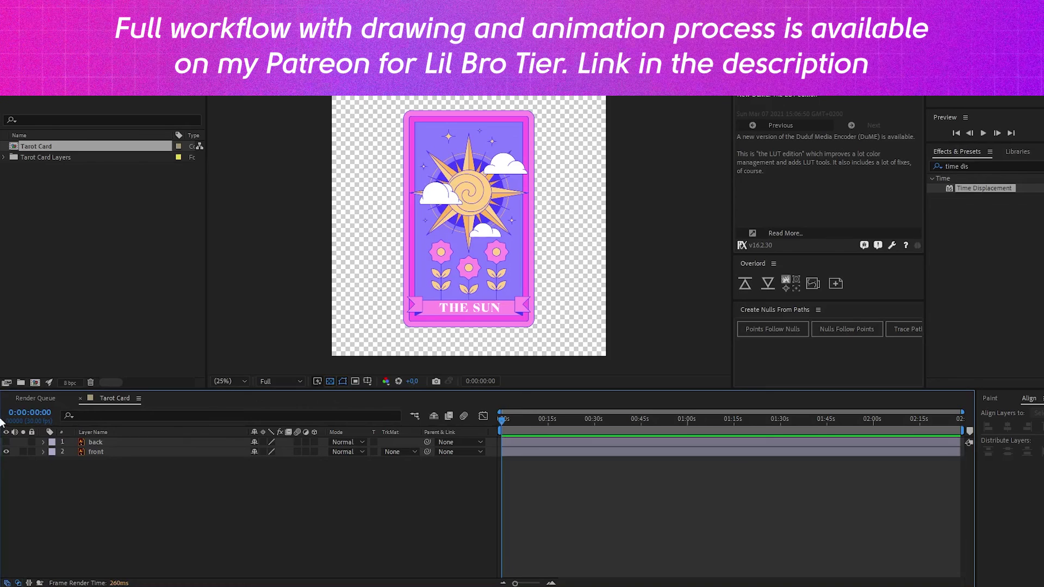
Step: Show the crystal back layer and make both back and front card layers 3D
{"action": "left_click", "coordinate": [6, 452]}
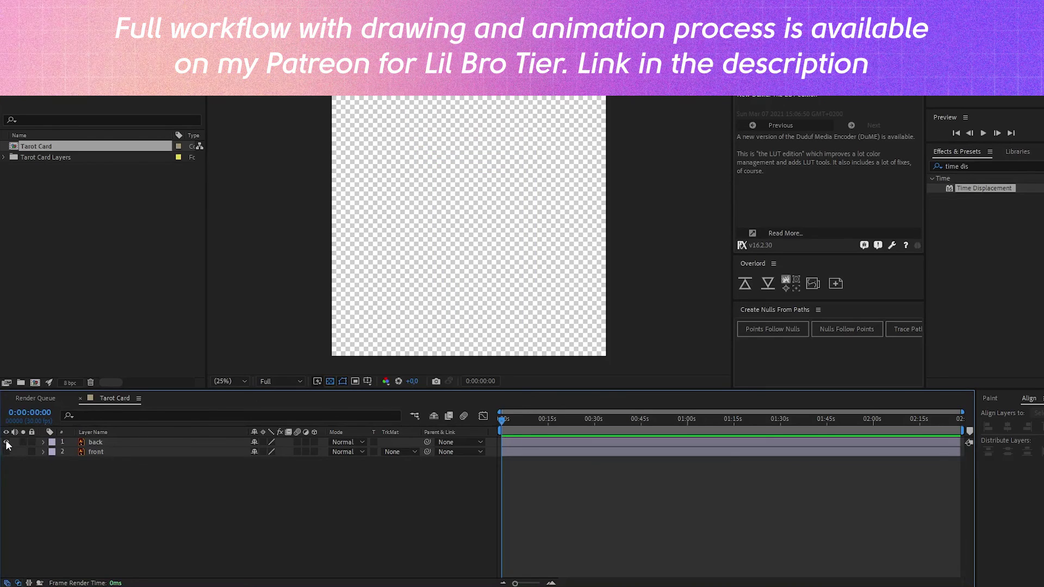
{"action": "left_click", "coordinate": [6, 443]}
{"action": "left_click", "coordinate": [6, 452]}
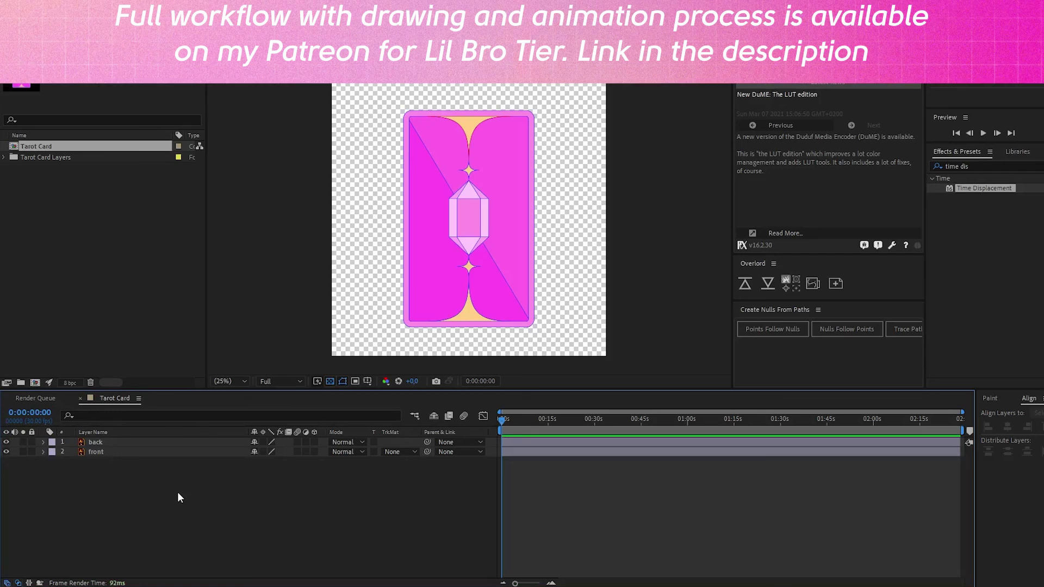
{"action": "left_click", "coordinate": [96, 444]}
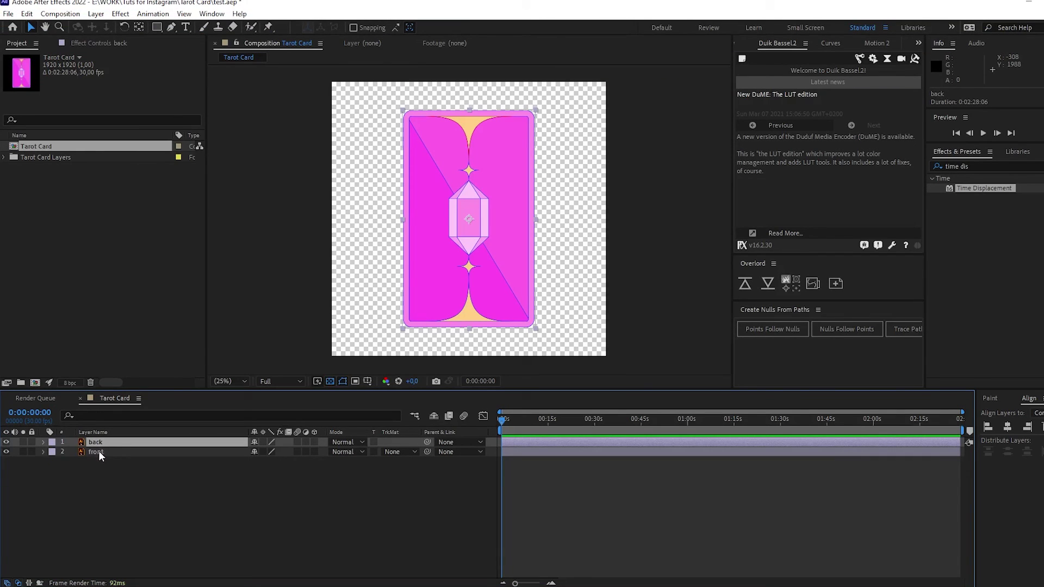
{"action": "left_click", "coordinate": [100, 452], "text": "shift"}
{"action": "left_click", "coordinate": [316, 442]}
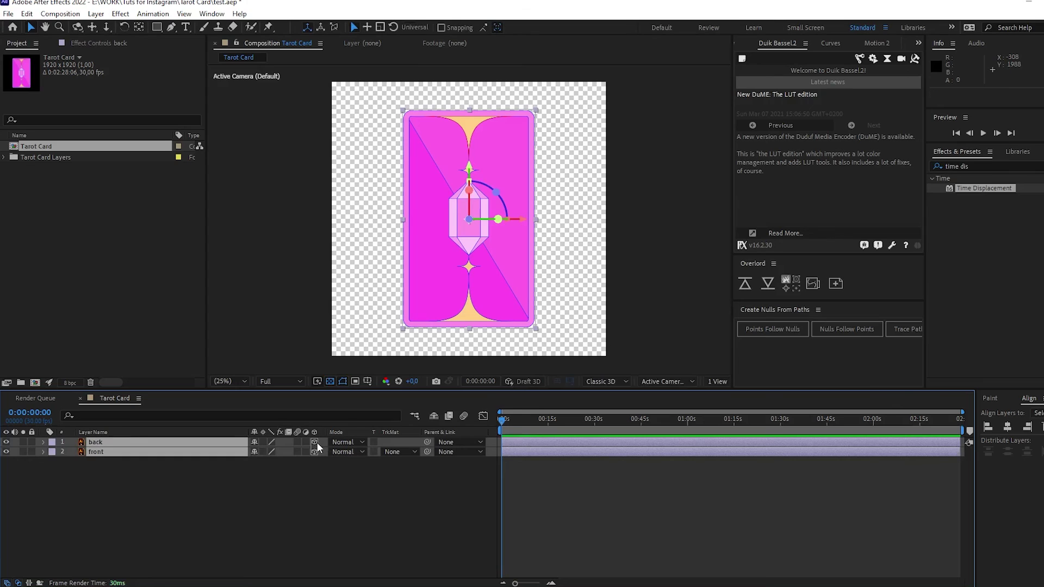
Step: Add a 3D Null 1 and parent the back and front layers to it
{"action": "left_click", "coordinate": [308, 494]}
{"action": "right_click", "coordinate": [194, 494]}
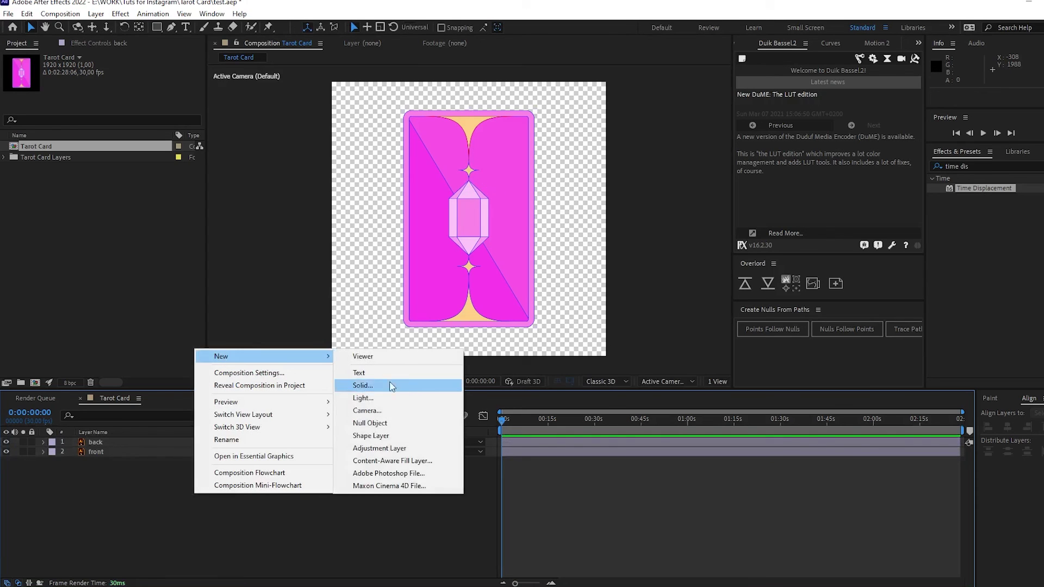
{"action": "left_click", "coordinate": [374, 424]}
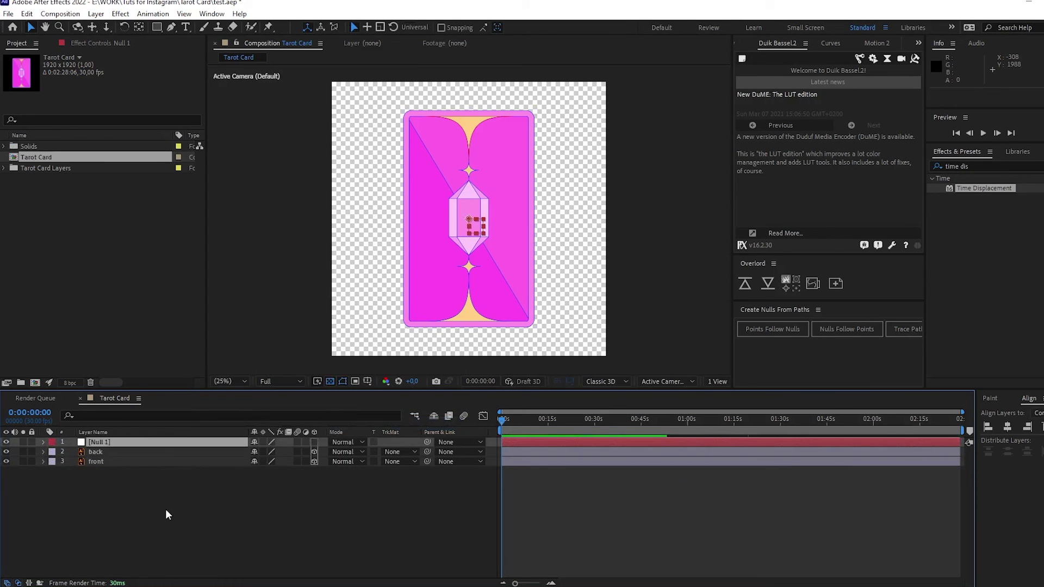
{"action": "left_click", "coordinate": [315, 443]}
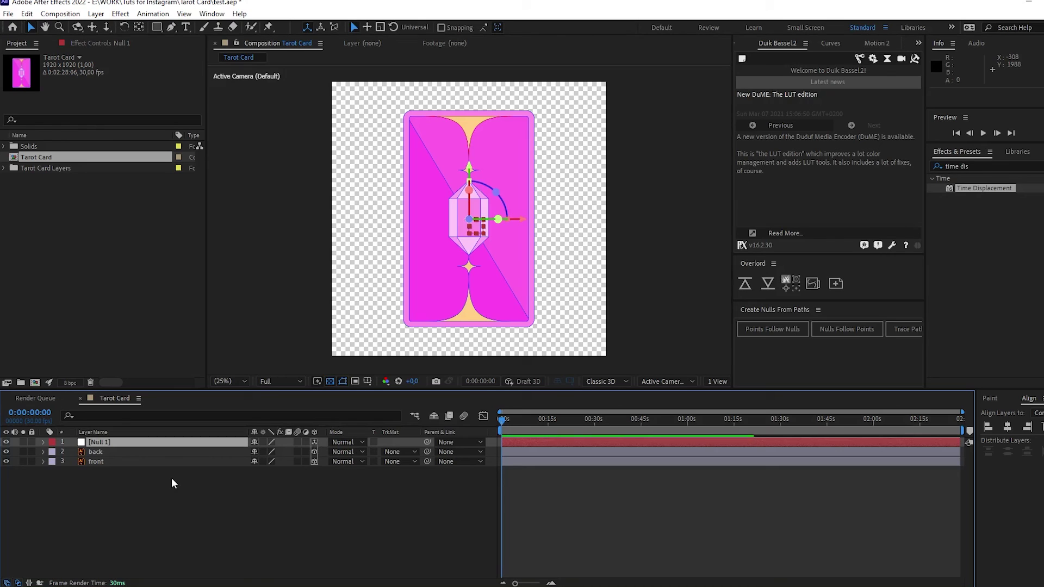
{"action": "left_click_drag", "start_coordinate": [95, 477], "coordinate": [117, 452]}
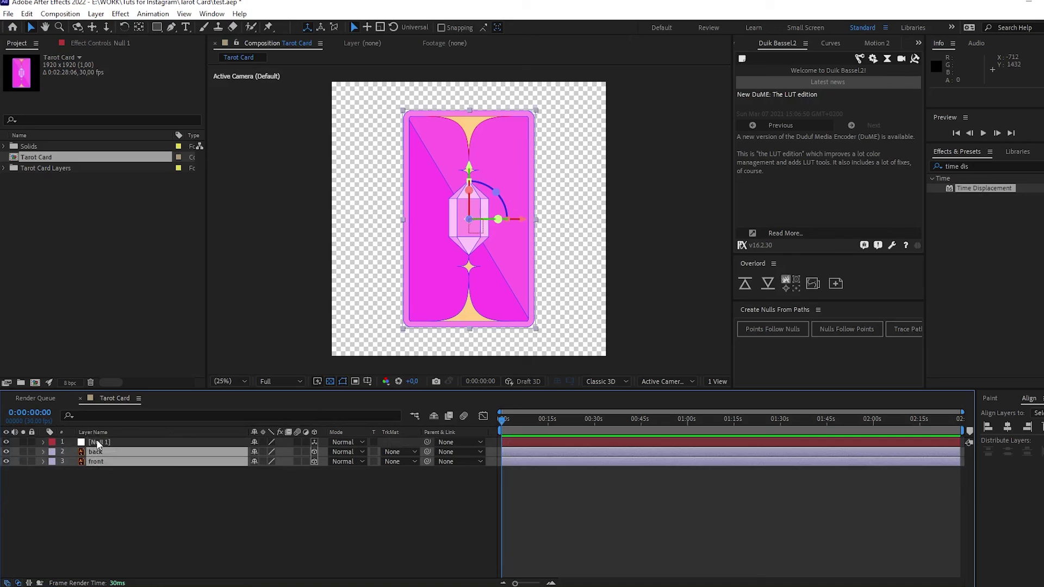
{"action": "left_click_drag", "start_coordinate": [427, 452], "coordinate": [135, 443]}
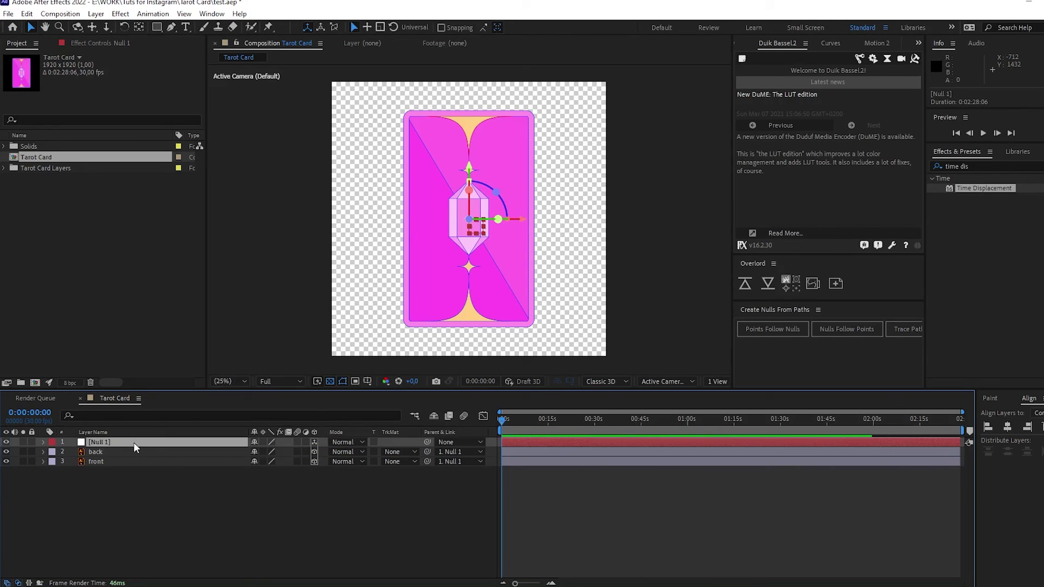
Step: Test-rotate Null 1's Y Rotation, then set the front layer's Position Z to 1
{"action": "key", "text": "r"}
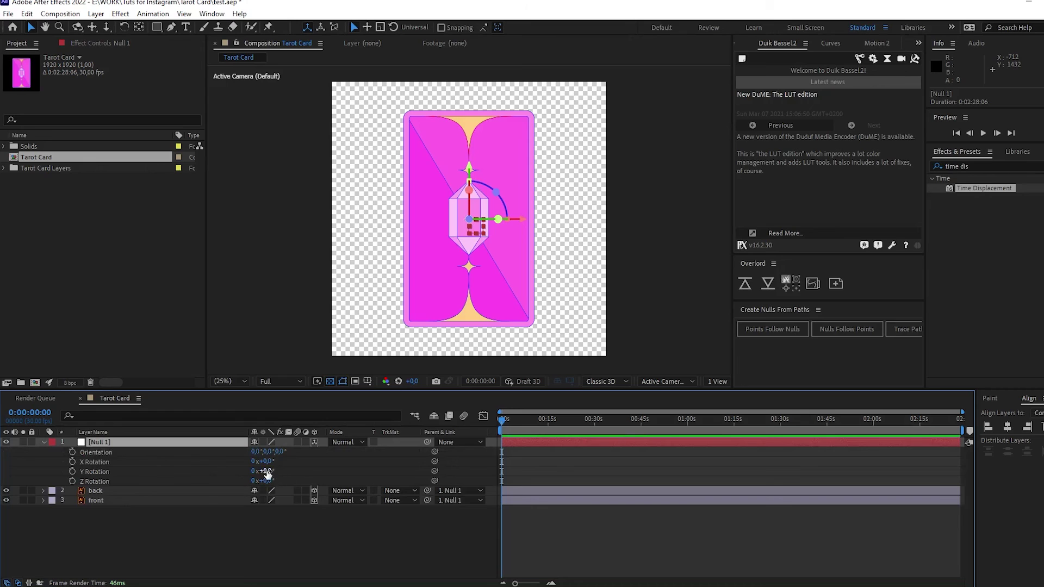
{"action": "left_click_drag", "start_coordinate": [267, 475], "coordinate": [337, 477]}
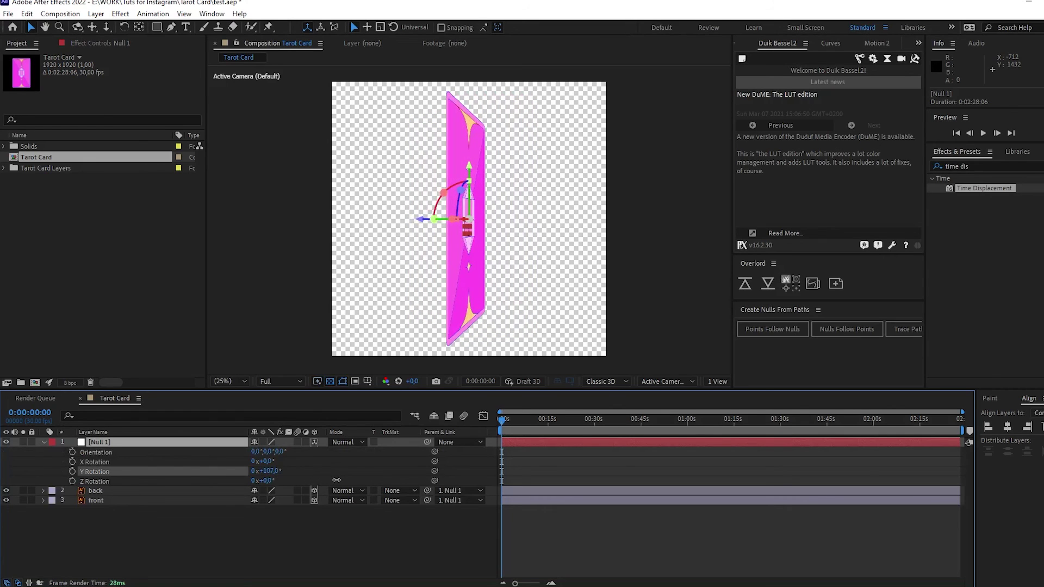
{"action": "left_click", "coordinate": [126, 492]}
{"action": "key", "text": "p"}
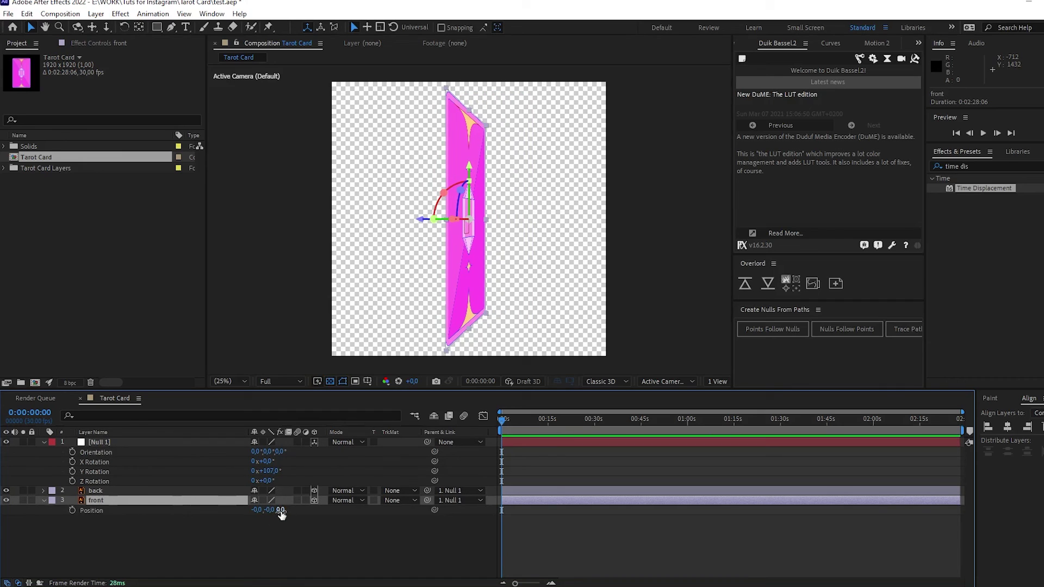
{"action": "left_click_drag", "start_coordinate": [280, 510], "coordinate": [279, 511]}
{"action": "left_click", "coordinate": [296, 560]}
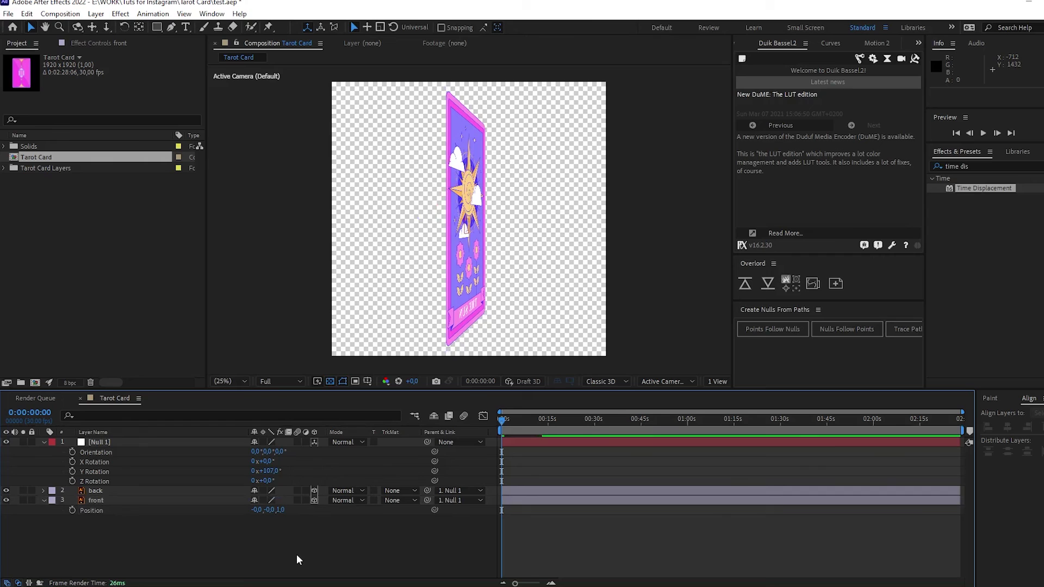
Step: Spin Null 1 to check the front, back and edge-on views of the card
{"action": "mouse_move", "coordinate": [267, 471]}
{"action": "left_mouse_down"}
{"action": "mouse_move", "coordinate": [453, 466]}
{"action": "mouse_move", "coordinate": [356, 478]}
{"action": "left_mouse_up"}
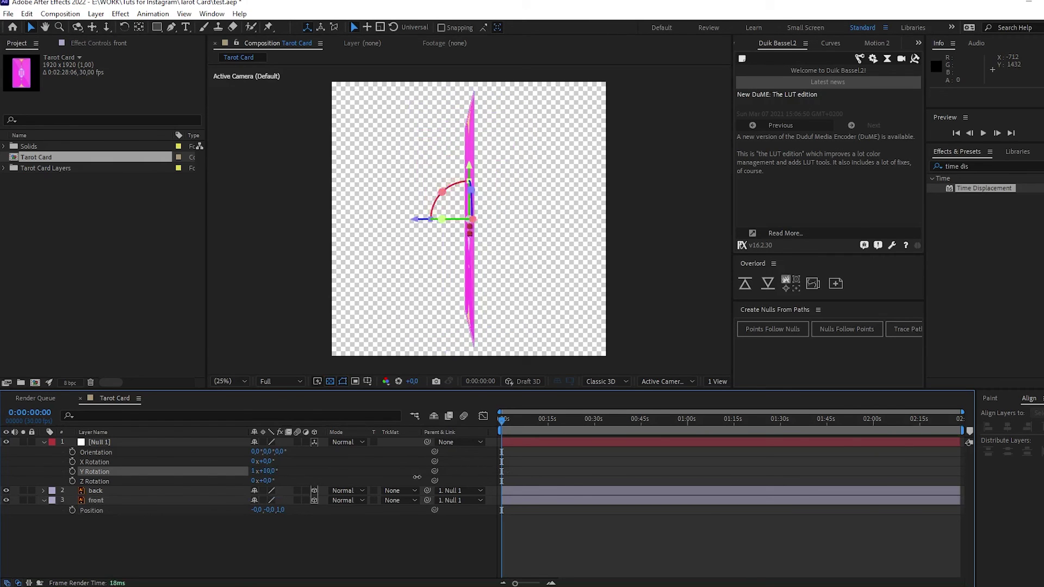
{"action": "left_click_drag", "start_coordinate": [356, 478], "coordinate": [417, 470]}
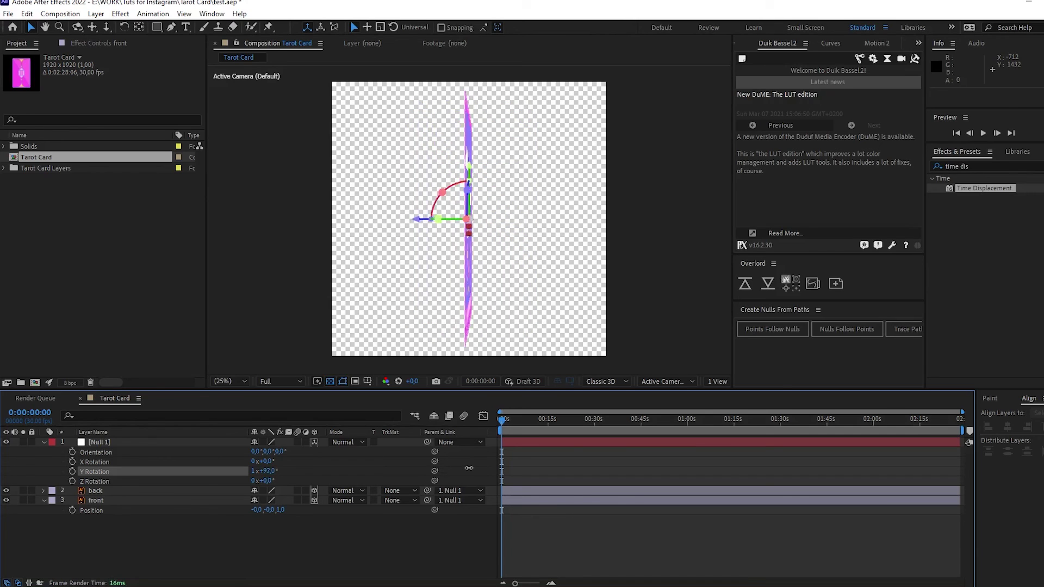
{"action": "left_click_drag", "start_coordinate": [417, 470], "coordinate": [266, 478]}
{"action": "left_click", "coordinate": [267, 470]}
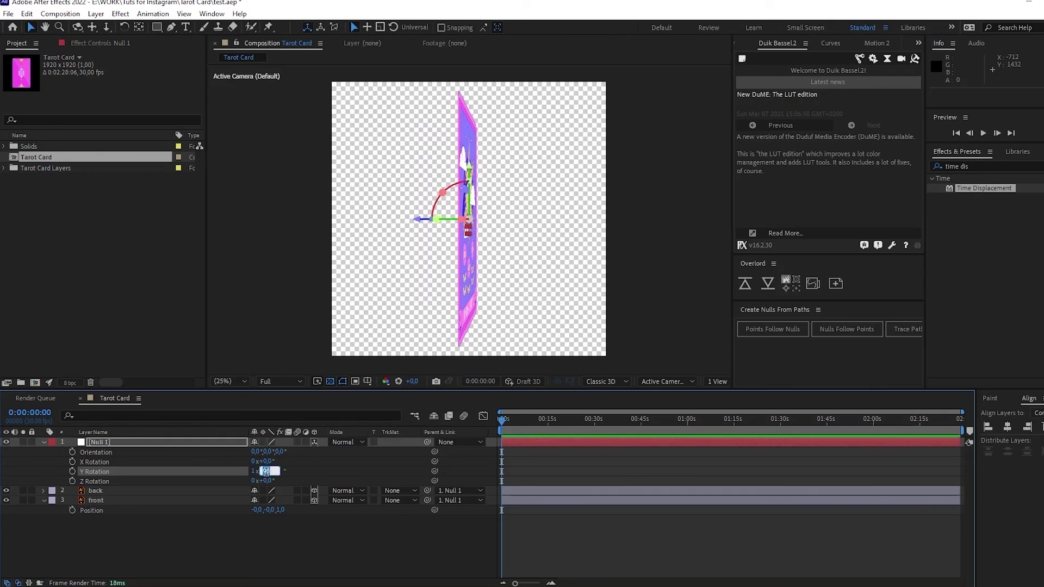
Step: Keyframe Null 1's Y Rotation at 0° at the start of the comp
{"action": "key", "text": "Return"}
{"action": "left_click", "coordinate": [254, 471]}
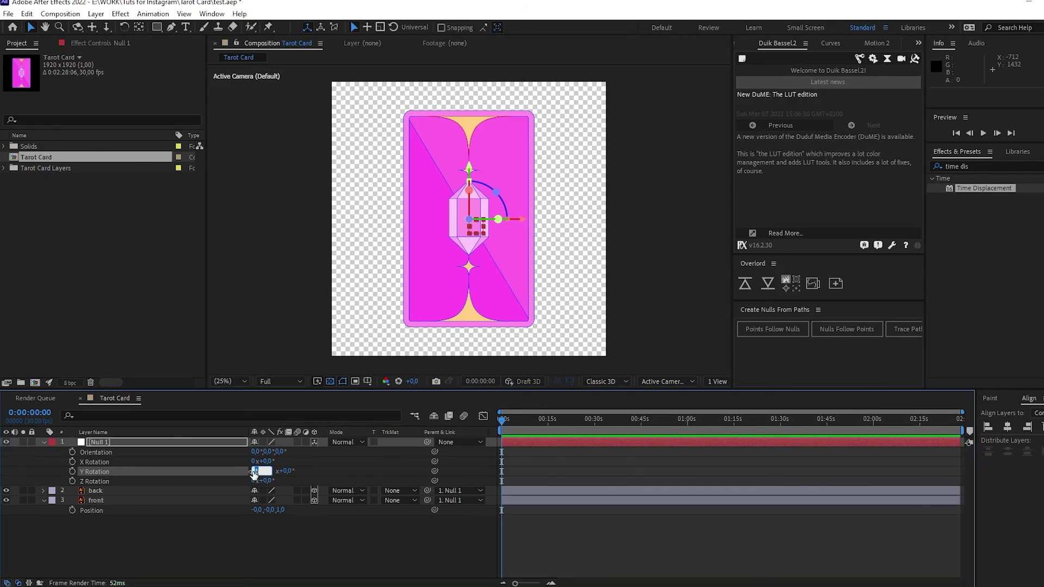
{"action": "type", "text": "0"}
{"action": "key", "text": "Return"}
{"action": "left_click", "coordinate": [73, 472]}
{"action": "scroll", "coordinate": [536, 417], "scroll_direction": "up", "scroll_amount": 5}
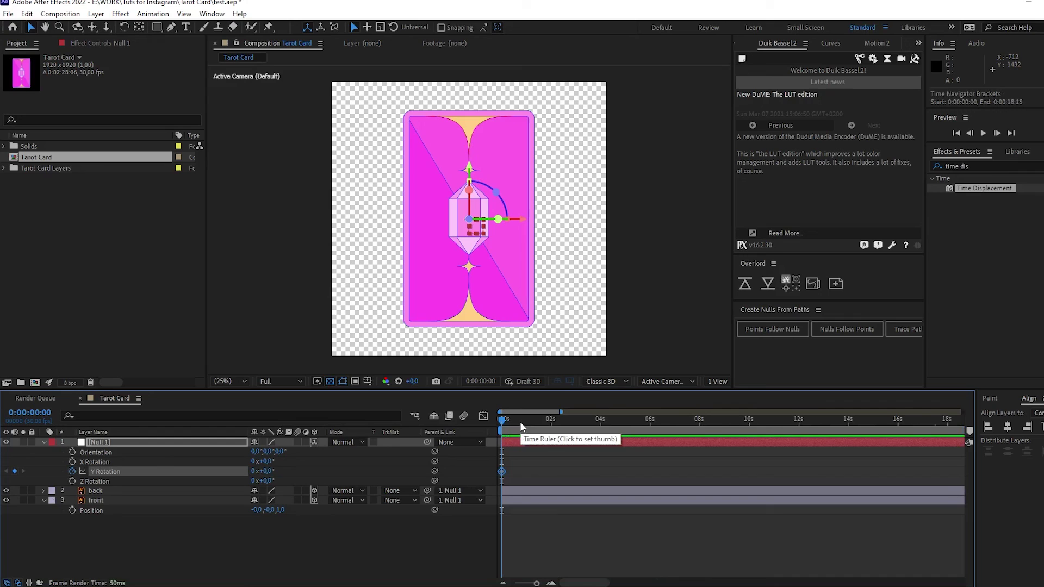
Step: Add a 180° Y Rotation keyframe at 0:00:00:29
{"action": "left_click_drag", "start_coordinate": [525, 419], "coordinate": [550, 418]}
{"action": "left_click", "coordinate": [254, 471]}
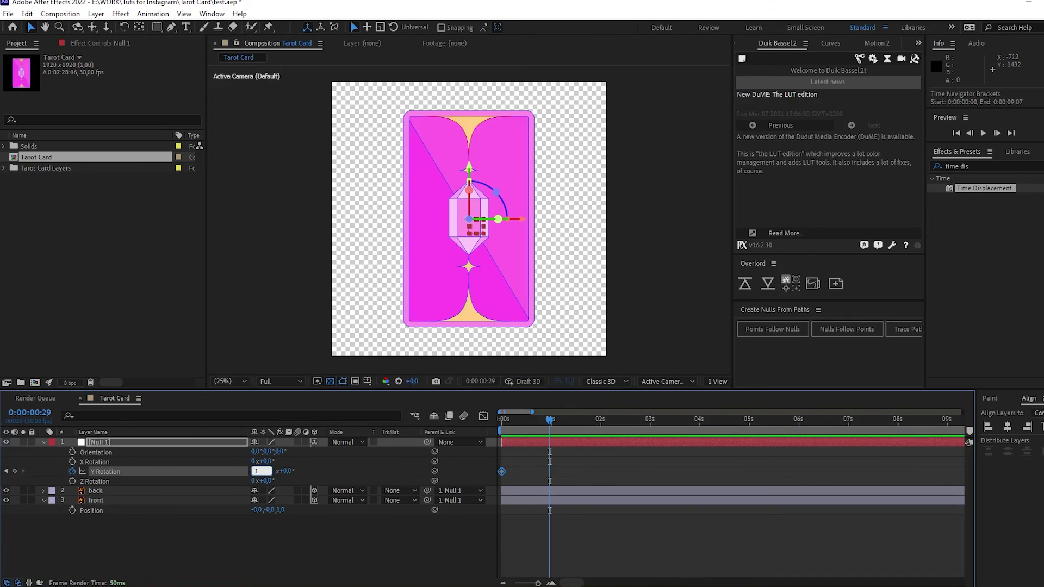
{"action": "type", "text": "180"}
{"action": "key", "text": "Return"}
{"action": "left_click", "coordinate": [539, 449]}
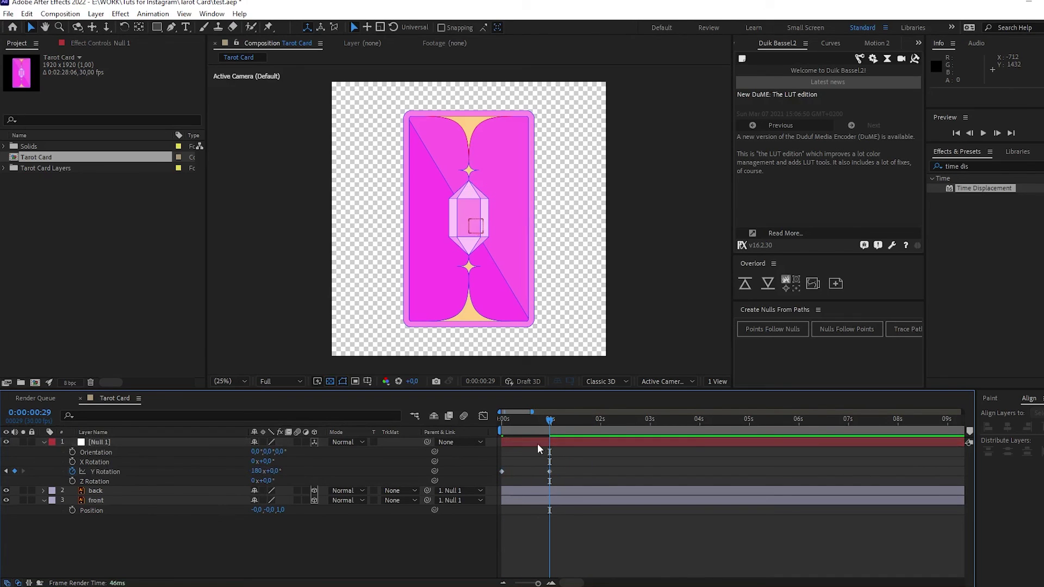
{"action": "left_click", "coordinate": [256, 471]}
{"action": "type", "text": "0"}
{"action": "key", "text": "Tab"}
{"action": "type", "text": "180"}
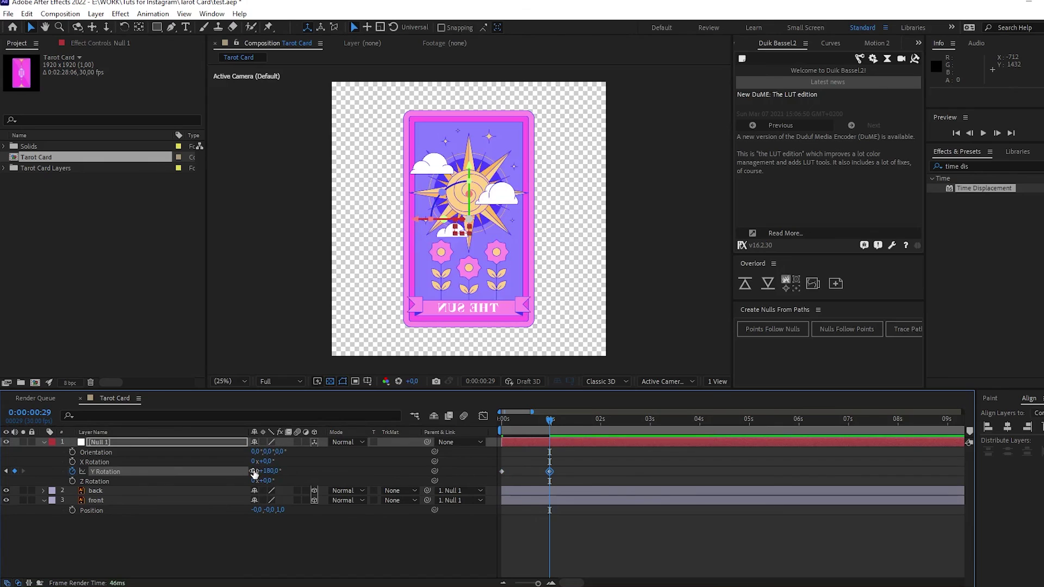
Step: Set the front layer's Scale X to -100 so THE SUN reads correctly, then scrub the flip
{"action": "left_click", "coordinate": [467, 228]}
{"action": "key", "text": "s"}
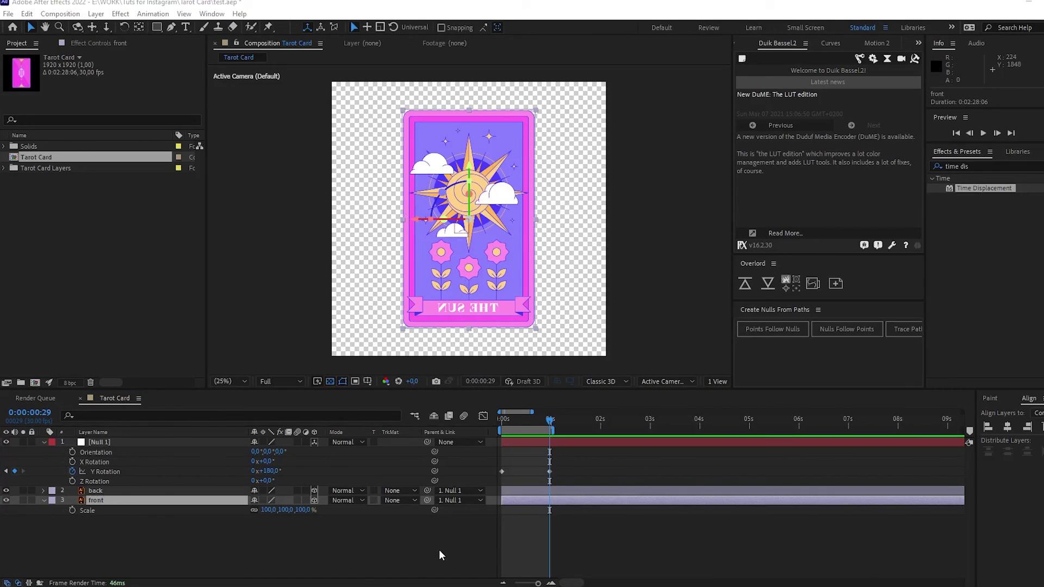
{"action": "left_click", "coordinate": [271, 510]}
{"action": "type", "text": "00"}
{"action": "key", "text": "Return"}
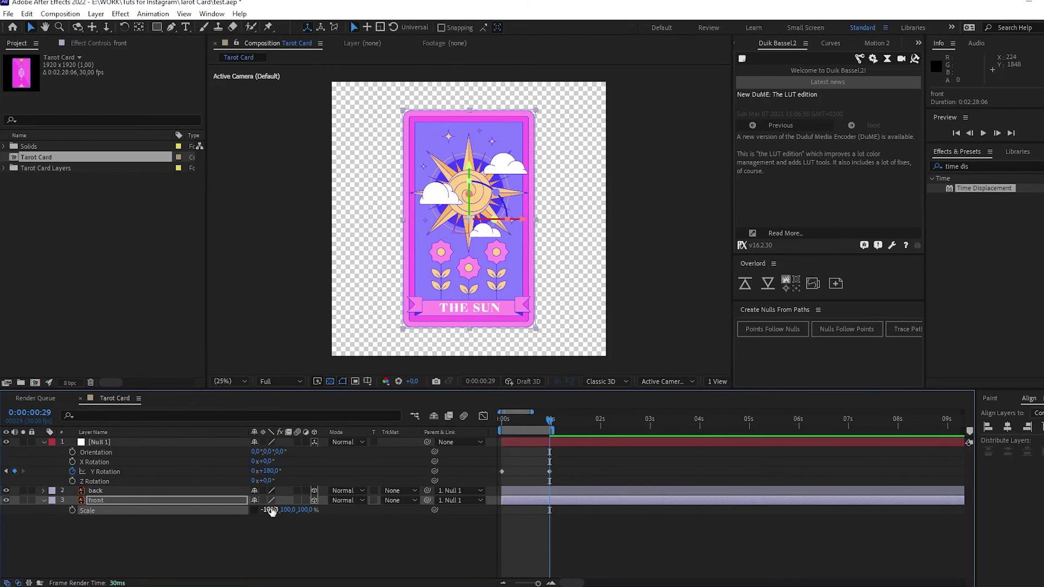
{"action": "left_click_drag", "start_coordinate": [562, 419], "coordinate": [571, 424]}
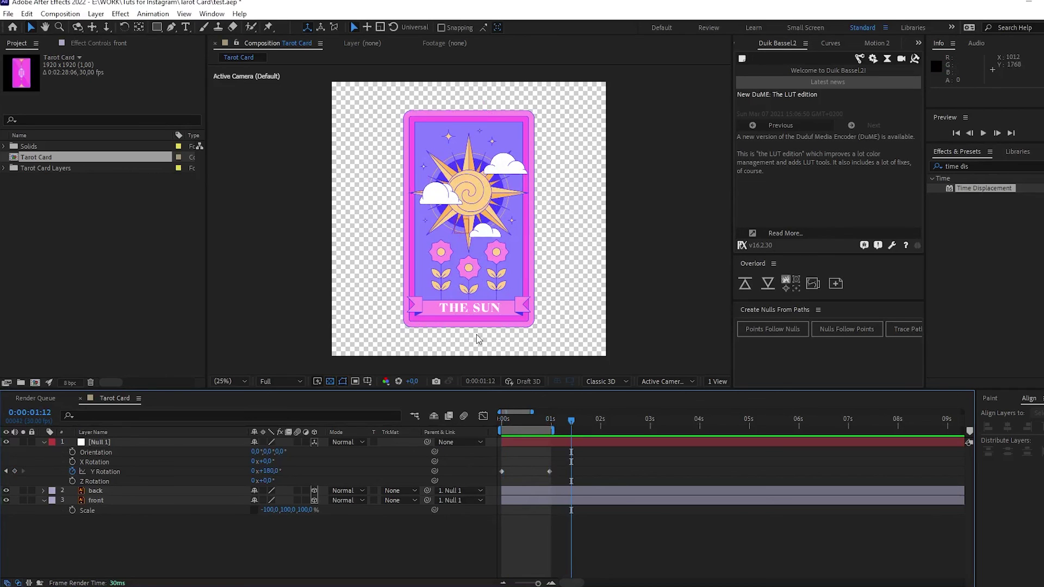
Step: Rename the Tarot Card composition to 'Tarot Card precomp'
{"action": "left_click", "coordinate": [54, 225]}
{"action": "left_click", "coordinate": [46, 161]}
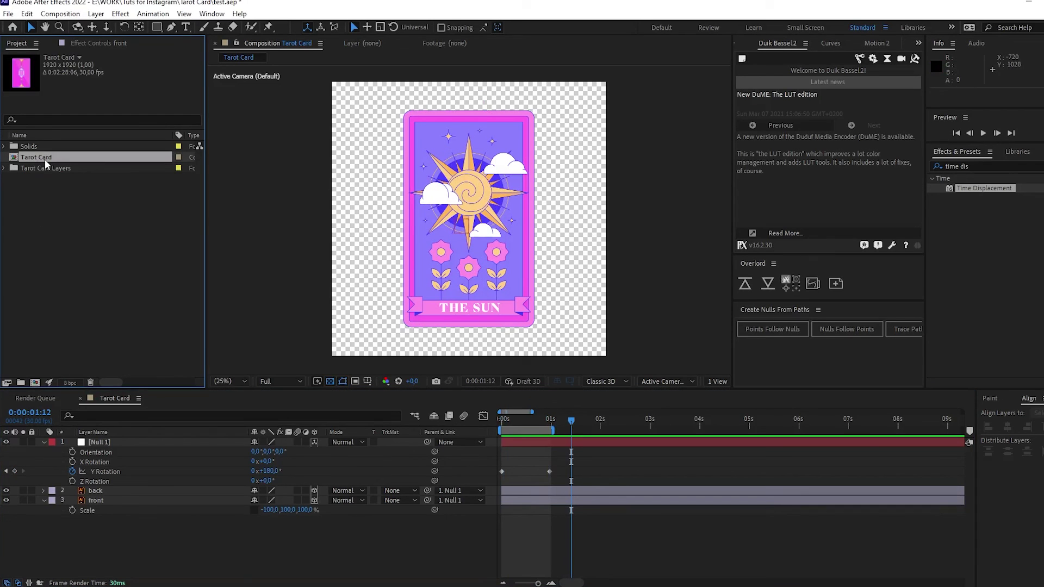
{"action": "key", "text": "Return"}
{"action": "left_click", "coordinate": [45, 158]}
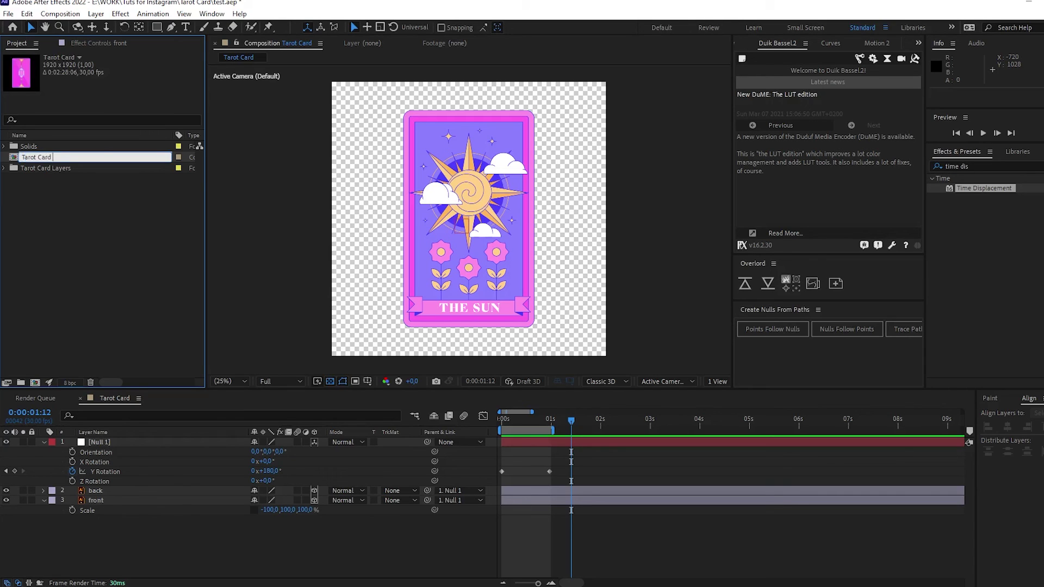
{"action": "type", "text": "precomp"}
{"action": "key", "text": "Return"}
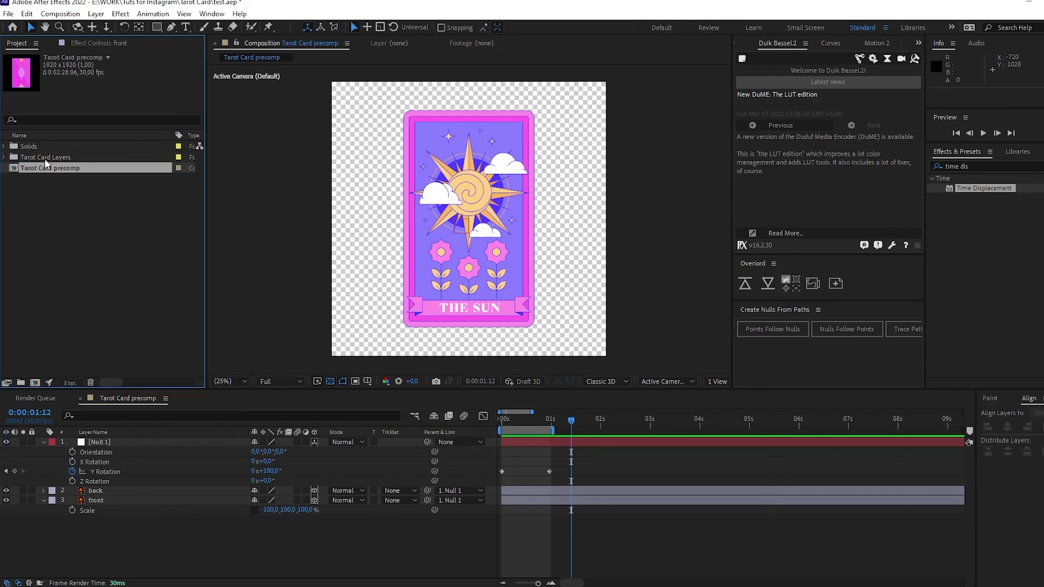
Step: Nest Tarot Card precomp in a new composition, Tarot Card precomp 2
{"action": "left_click", "coordinate": [72, 177]}
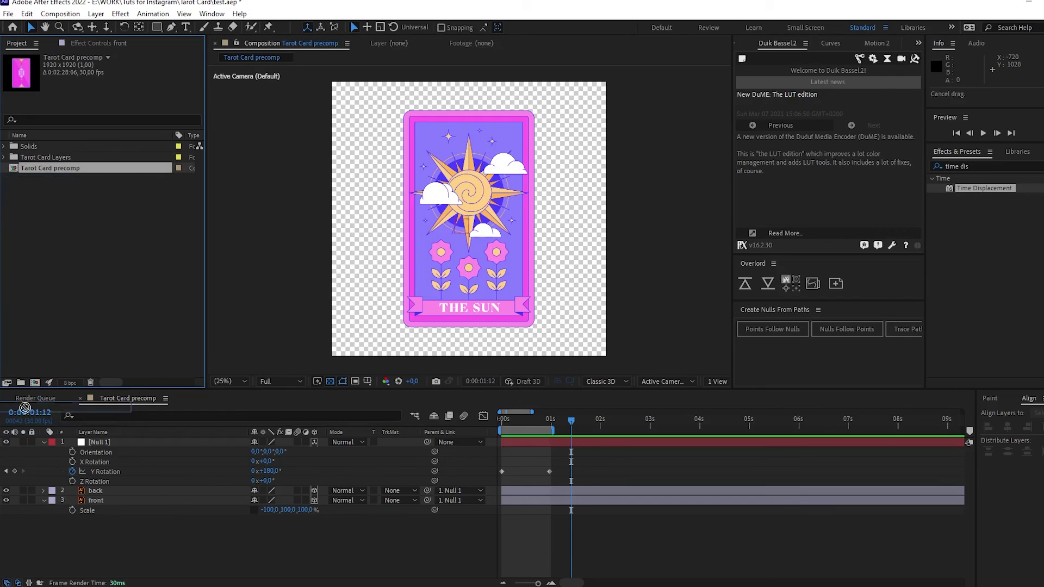
{"action": "left_click_drag", "start_coordinate": [66, 173], "coordinate": [35, 383]}
{"action": "left_click", "coordinate": [156, 508]}
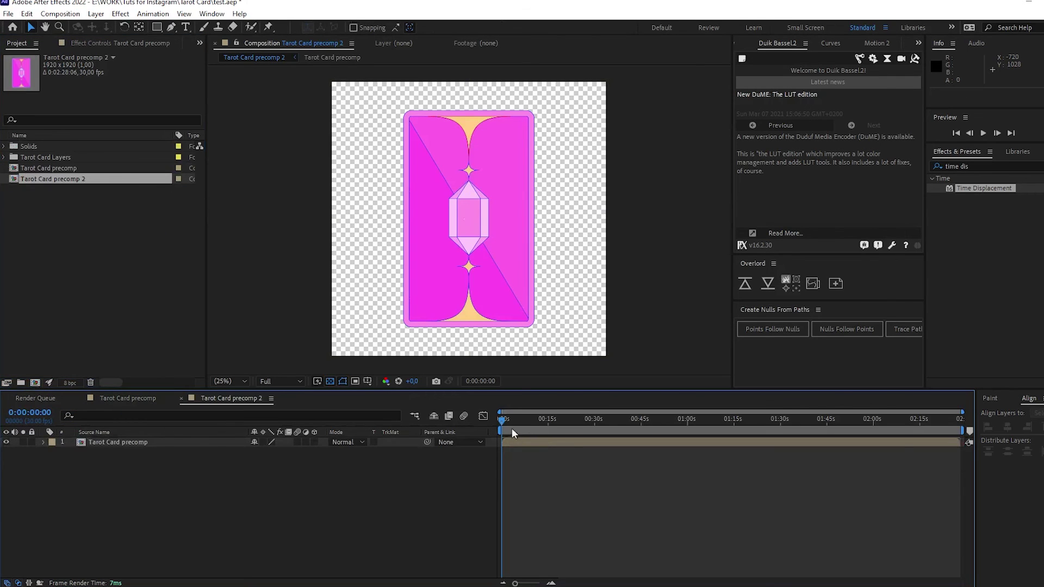
{"action": "left_click_drag", "start_coordinate": [511, 428], "coordinate": [485, 428]}
Step: Create a new solid layer named MAP
{"action": "right_click", "coordinate": [273, 511]}
{"action": "mouse_move", "coordinate": [342, 376]}
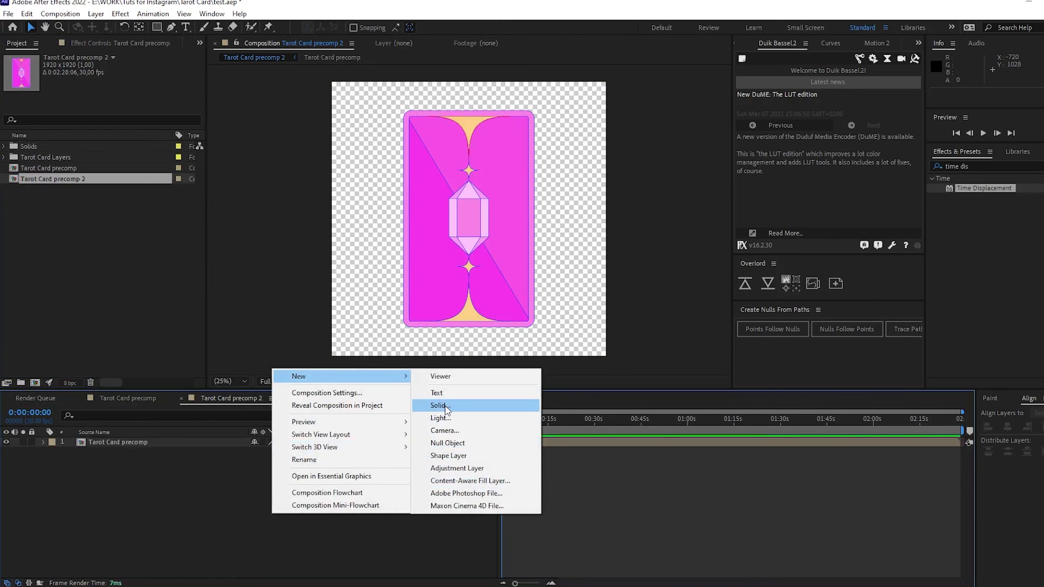
{"action": "left_click", "coordinate": [445, 406]}
{"action": "type", "text": "MAP"}
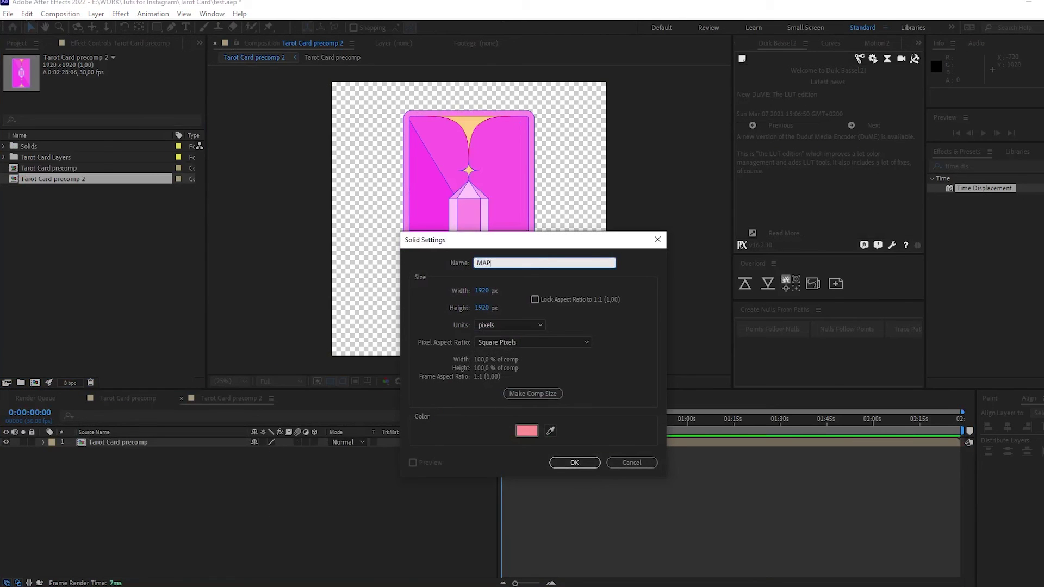
{"action": "key", "text": "Return"}
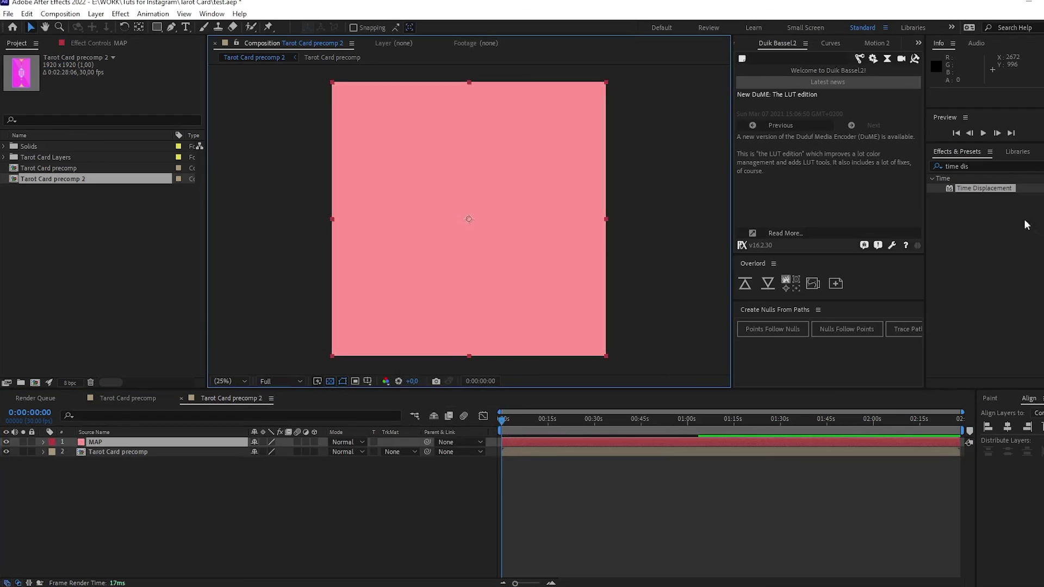
Step: Apply a swapped white-to-black Gradient Ramp to MAP and hide the layer
{"action": "left_click", "coordinate": [988, 165]}
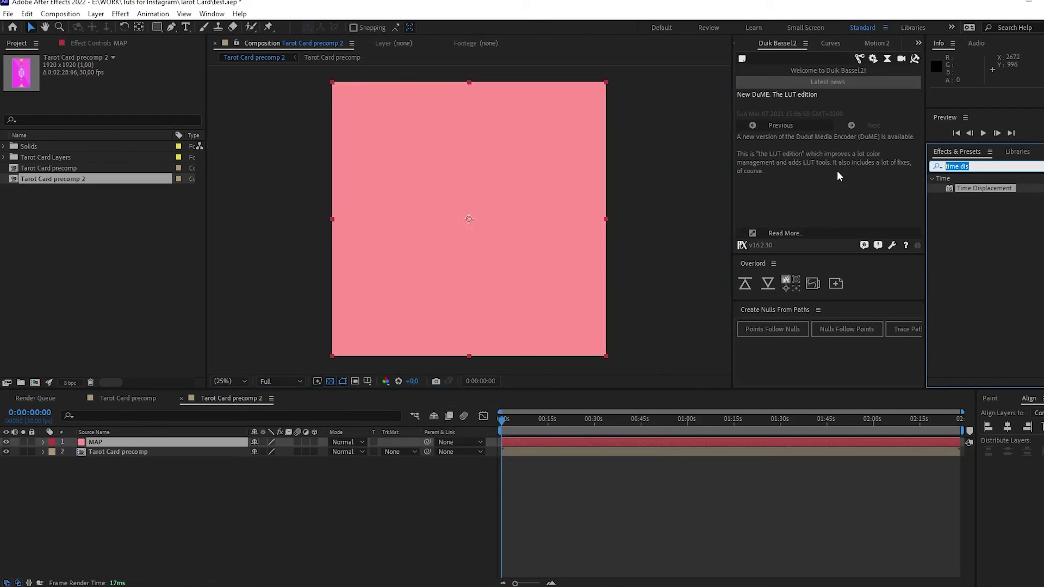
{"action": "type", "text": "ramp"}
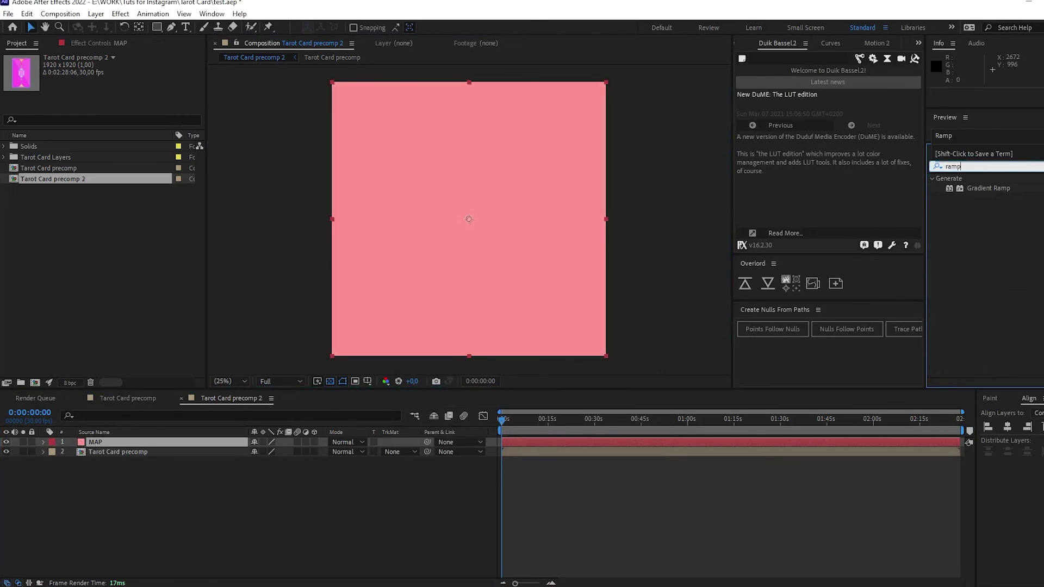
{"action": "double_click", "coordinate": [1006, 188]}
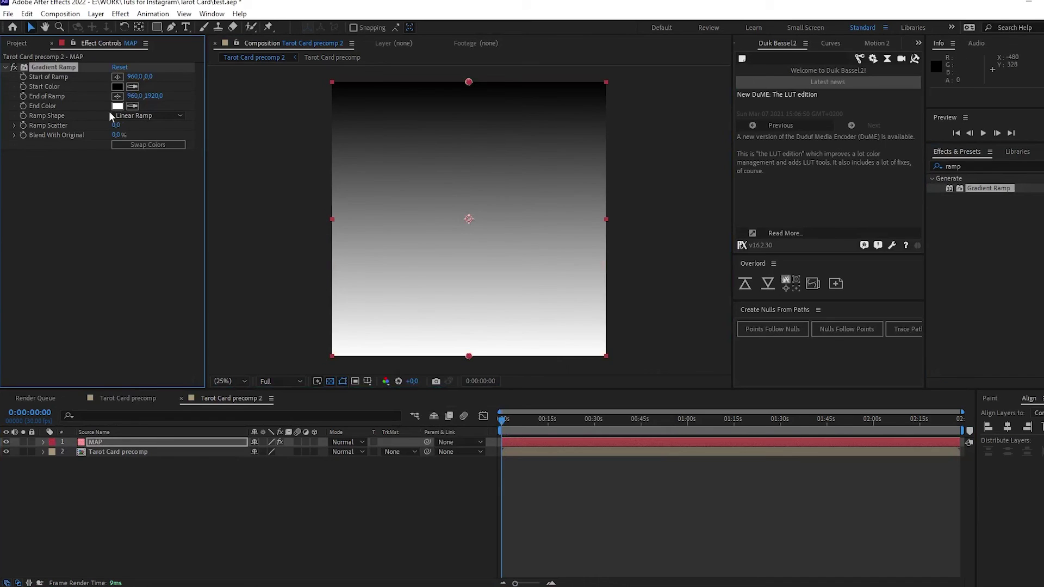
{"action": "left_click", "coordinate": [138, 146]}
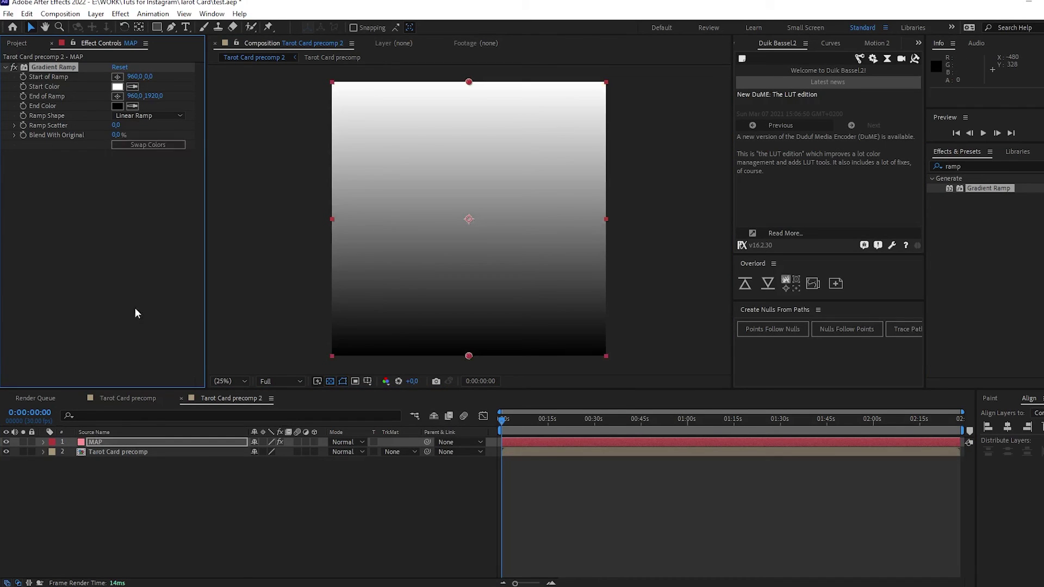
{"action": "left_click", "coordinate": [160, 504]}
{"action": "left_click", "coordinate": [6, 442]}
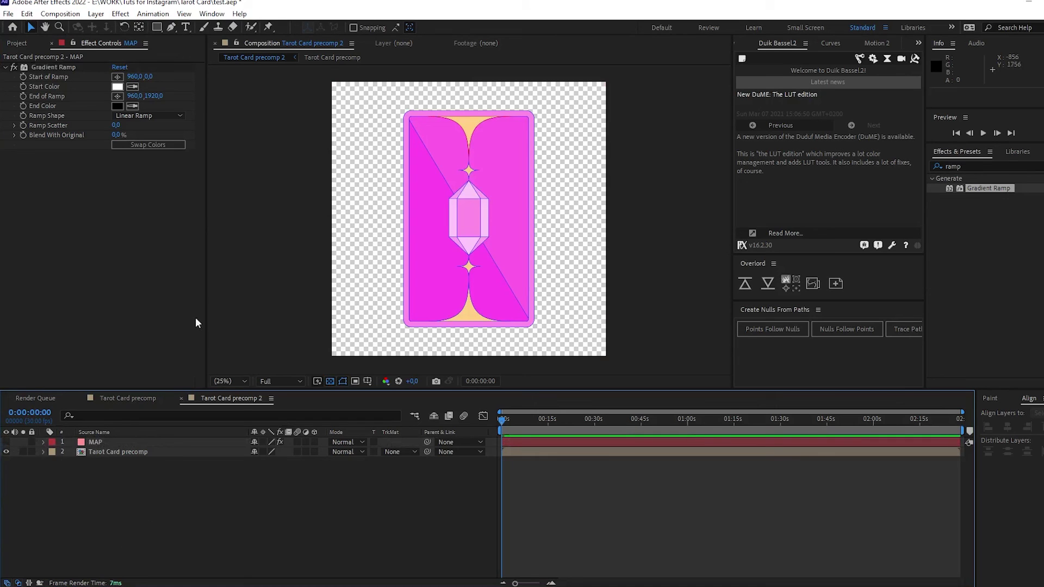
Step: Apply Time Displacement to the Tarot Card precomp layer
{"action": "left_click", "coordinate": [103, 455]}
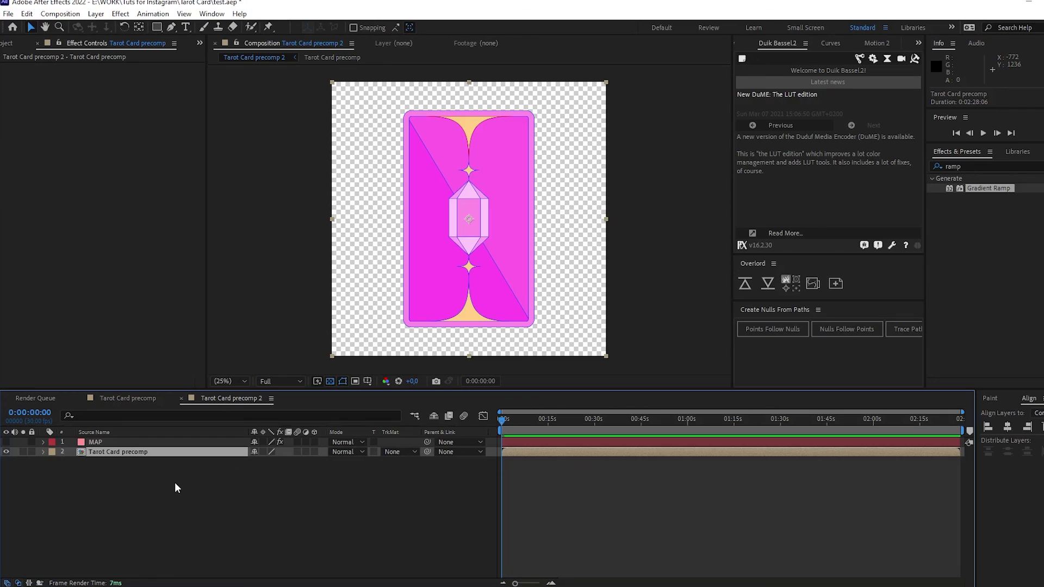
{"action": "left_click", "coordinate": [967, 161]}
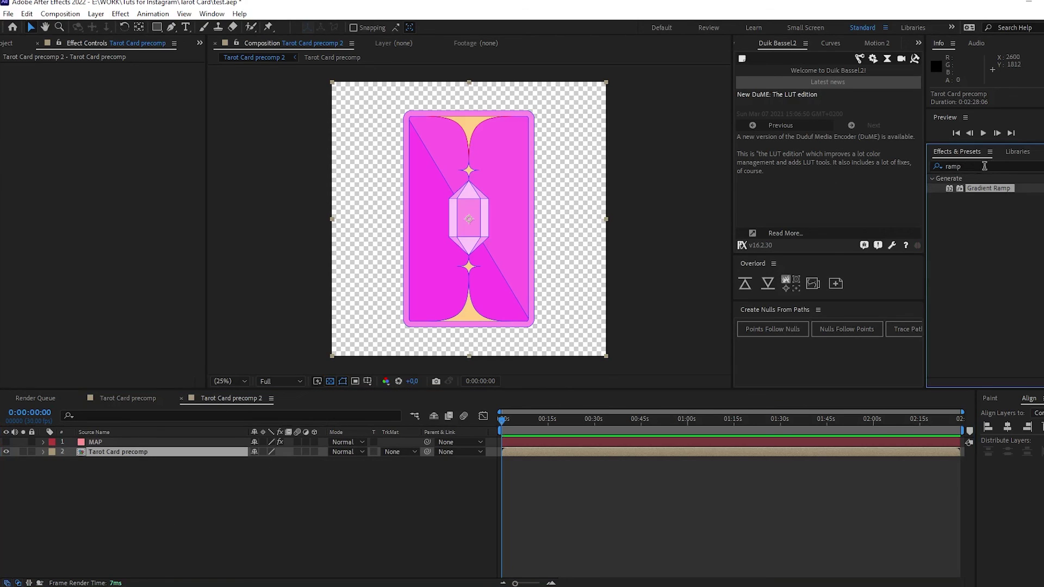
{"action": "left_click", "coordinate": [984, 165]}
{"action": "type", "text": "t"}
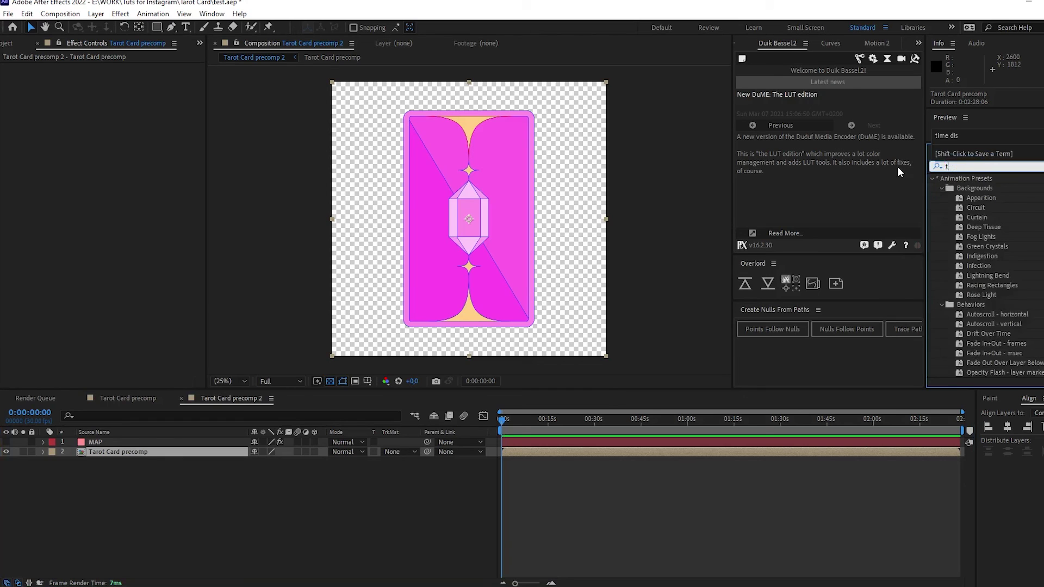
{"action": "type", "text": "ime dis"}
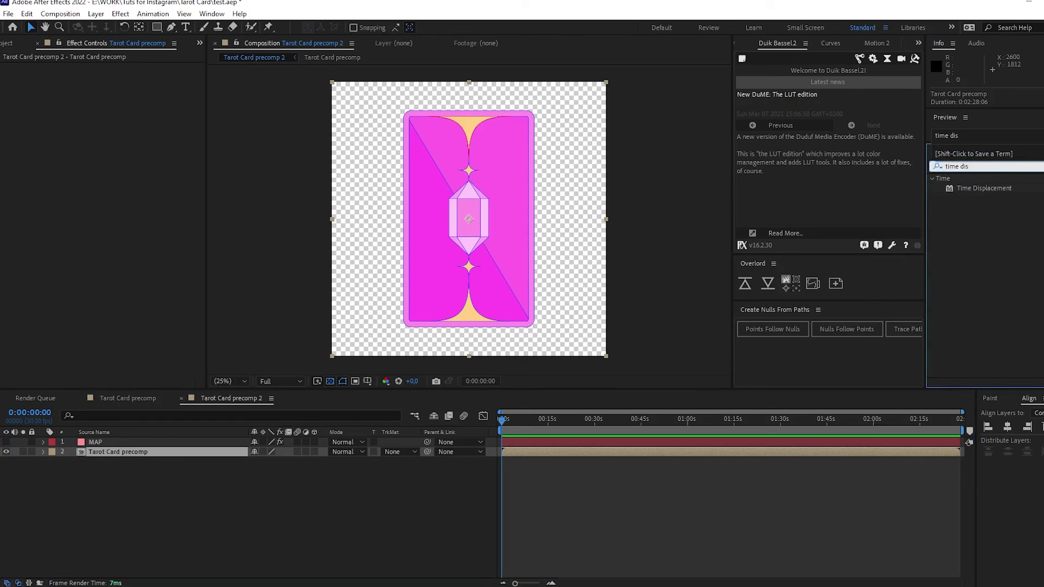
{"action": "double_click", "coordinate": [975, 188]}
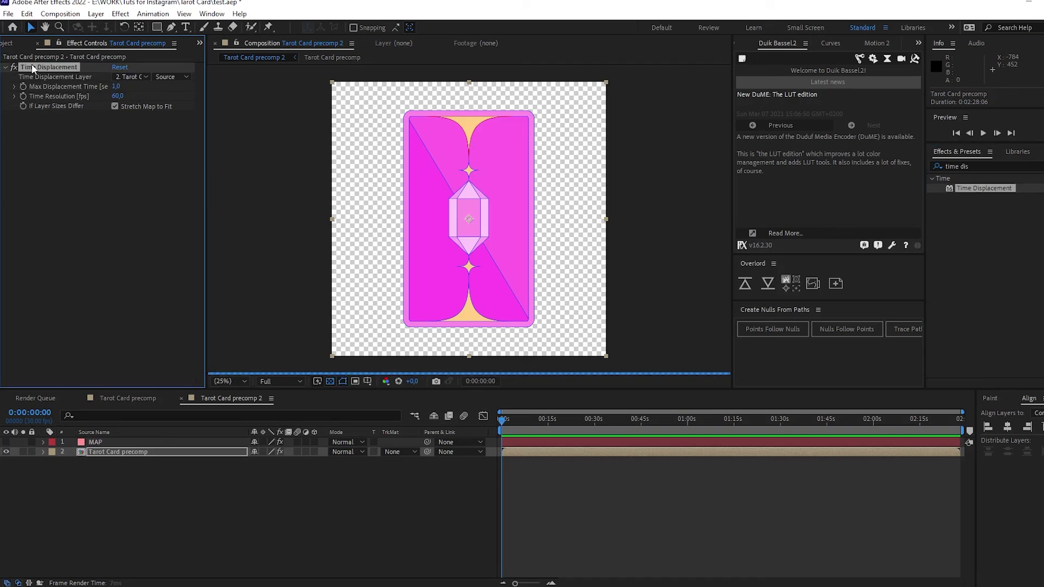
Step: Set the displacement layer to MAP, sampling Effects & Masks
{"action": "left_click", "coordinate": [147, 77]}
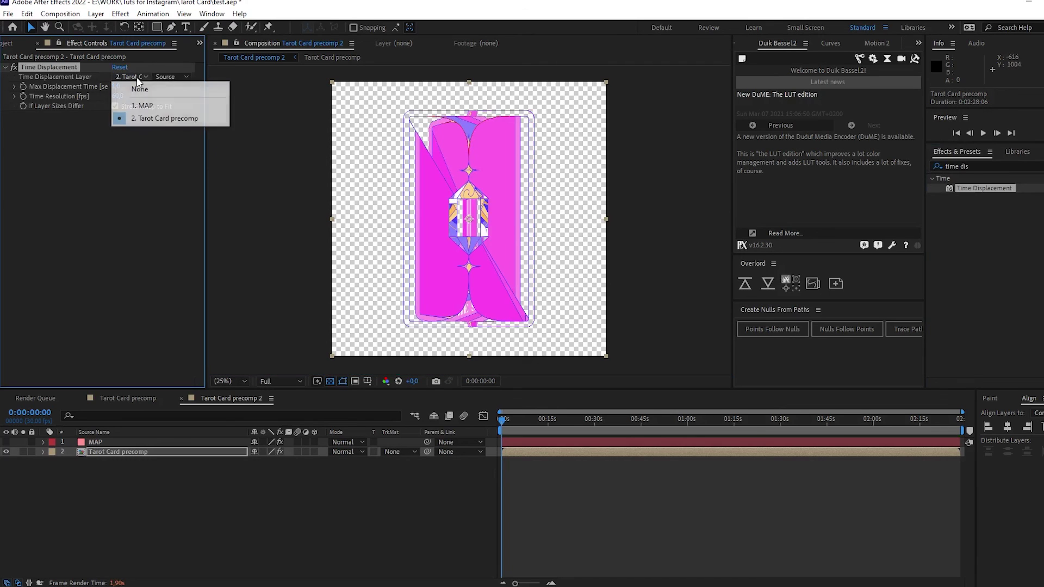
{"action": "left_click", "coordinate": [145, 106]}
{"action": "left_click", "coordinate": [175, 76]}
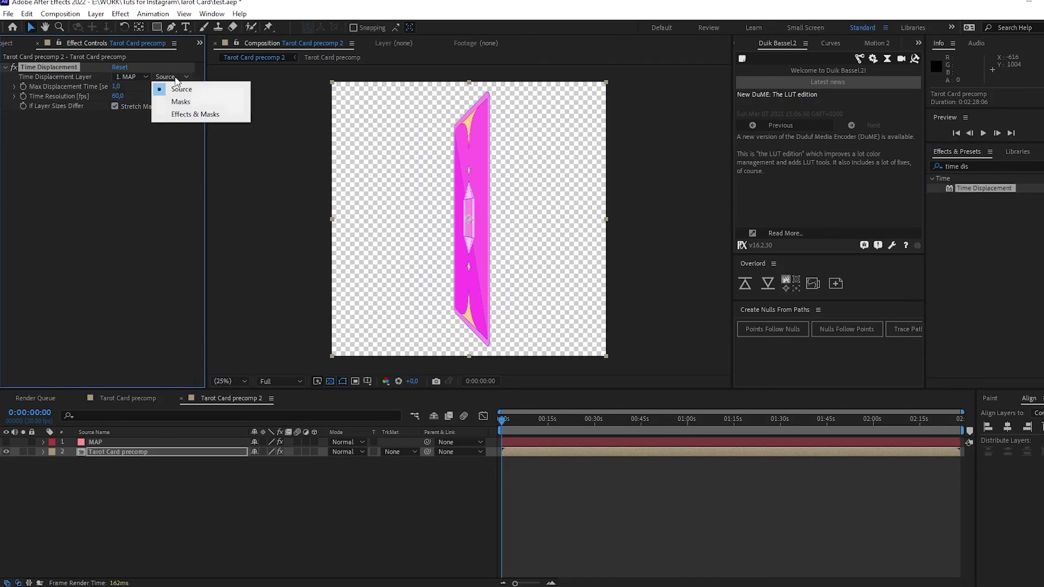
{"action": "left_click", "coordinate": [192, 114]}
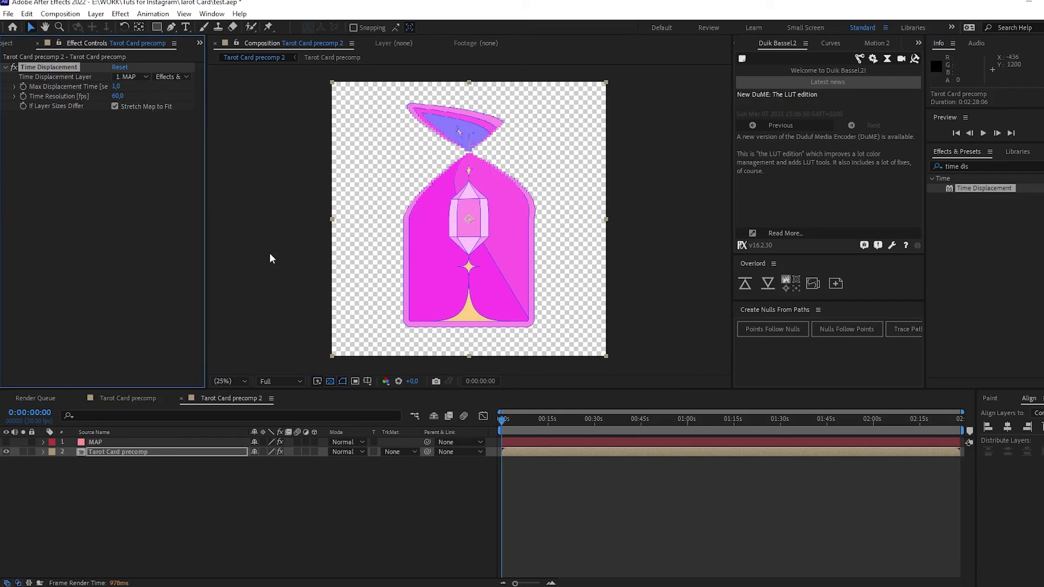
{"action": "left_click", "coordinate": [105, 236]}
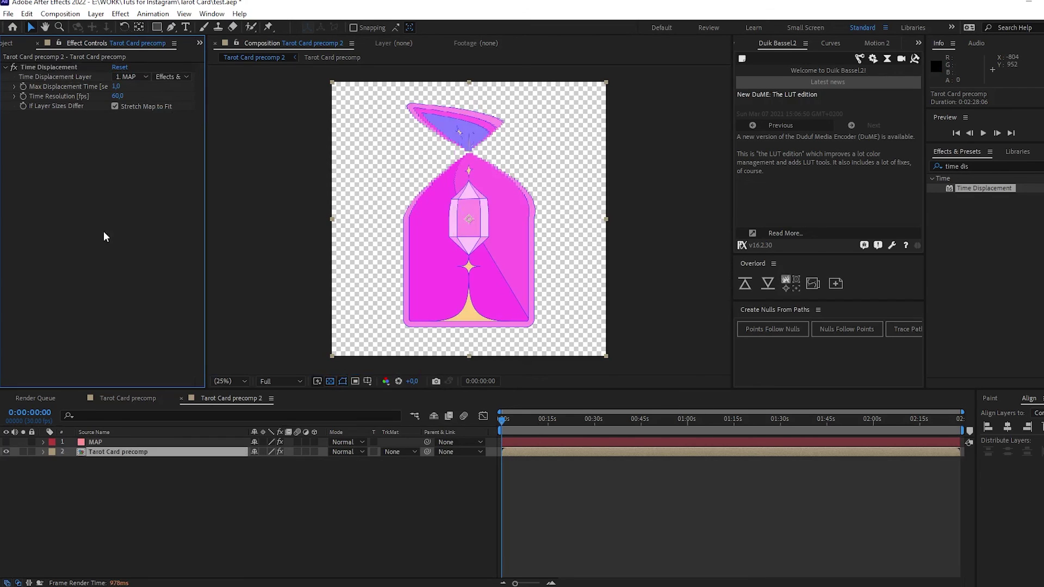
Step: Set Time Displacement's Time Resolution to 100
{"action": "left_click", "coordinate": [116, 87]}
{"action": "key", "text": "Tab"}
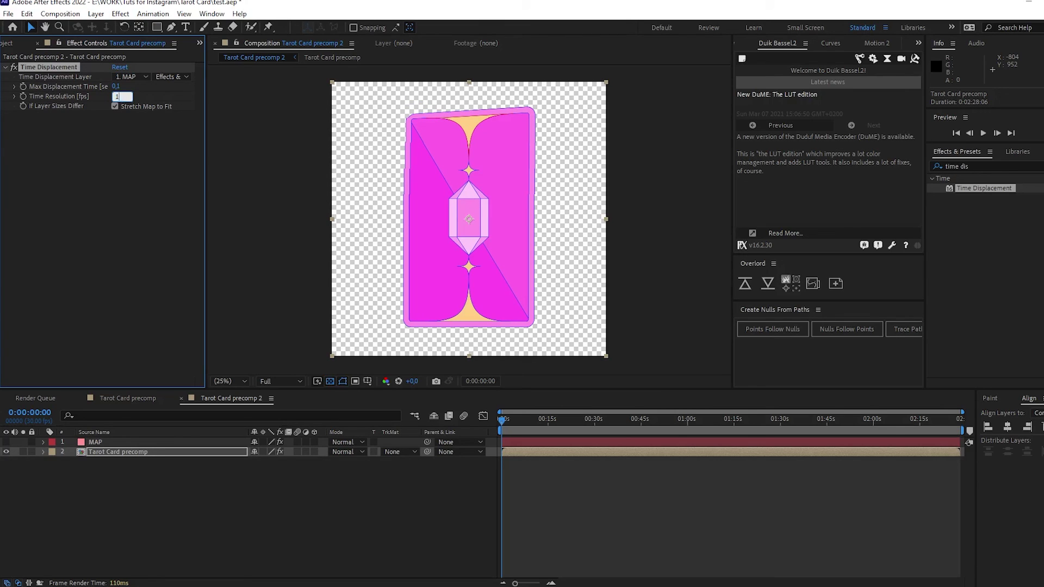
{"action": "type", "text": "100"}
{"action": "key", "text": "Return"}
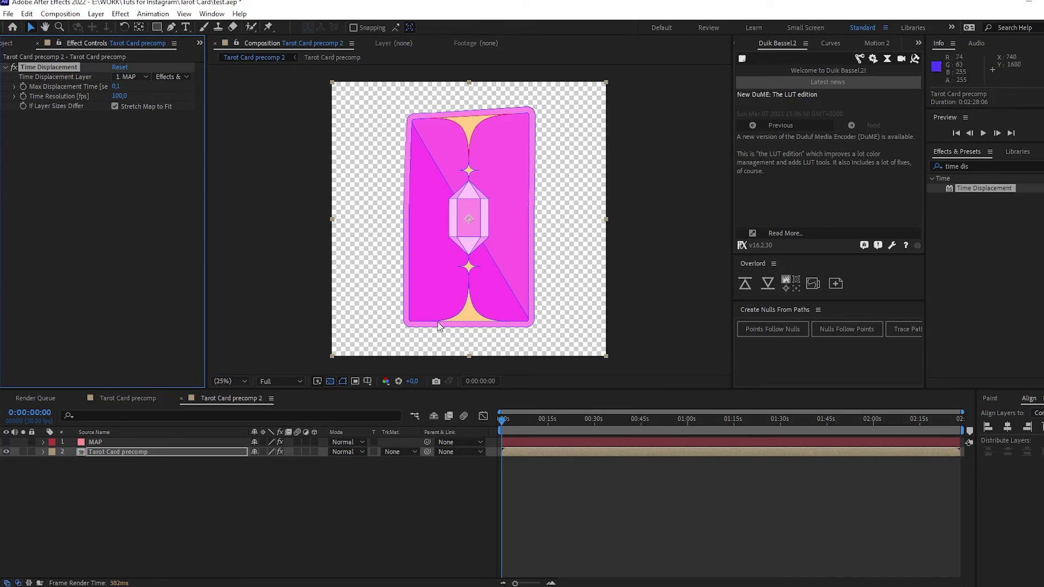
Step: End the work area where the Sun front appears and preview the flip
{"action": "key", "text": "equal"}
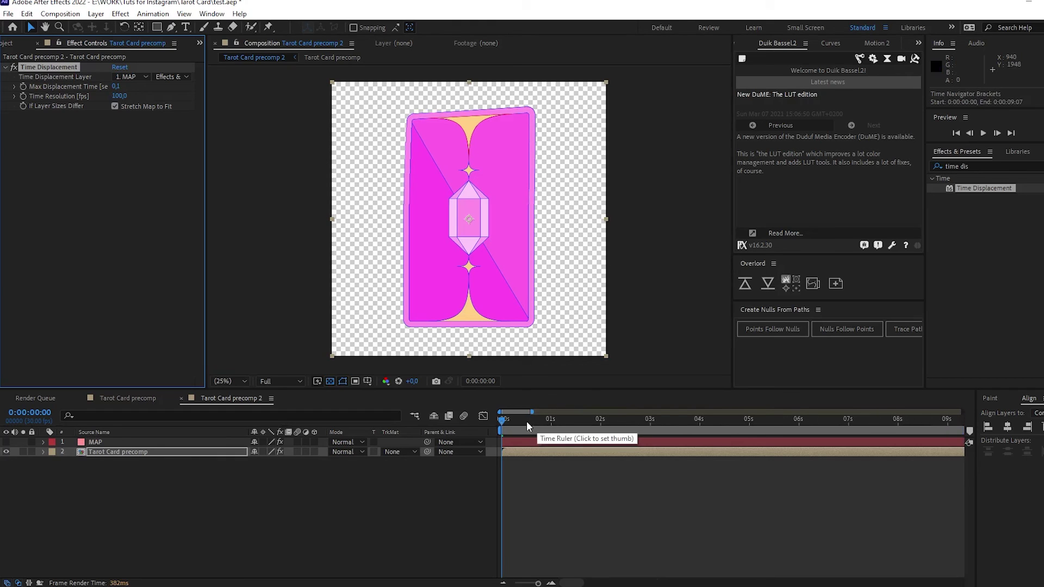
{"action": "key", "text": "equal"}
{"action": "left_click_drag", "start_coordinate": [527, 421], "coordinate": [775, 447]}
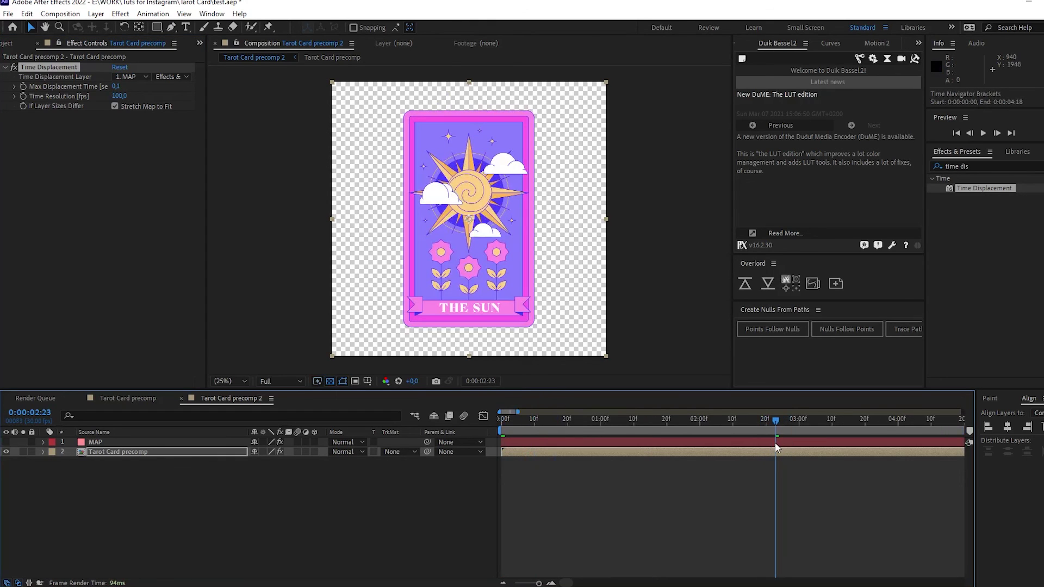
{"action": "key", "text": "n"}
{"action": "key", "text": "space"}
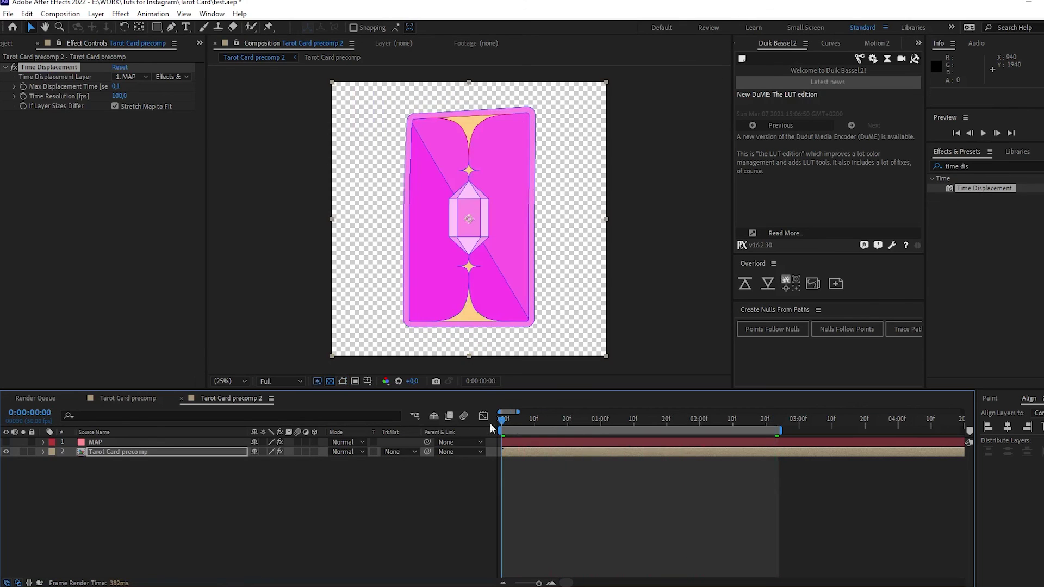
{"action": "mouse_move", "coordinate": [500, 422]}
{"action": "left_mouse_down"}
{"action": "mouse_move", "coordinate": [658, 431]}
{"action": "mouse_move", "coordinate": [554, 442]}
{"action": "left_mouse_up"}
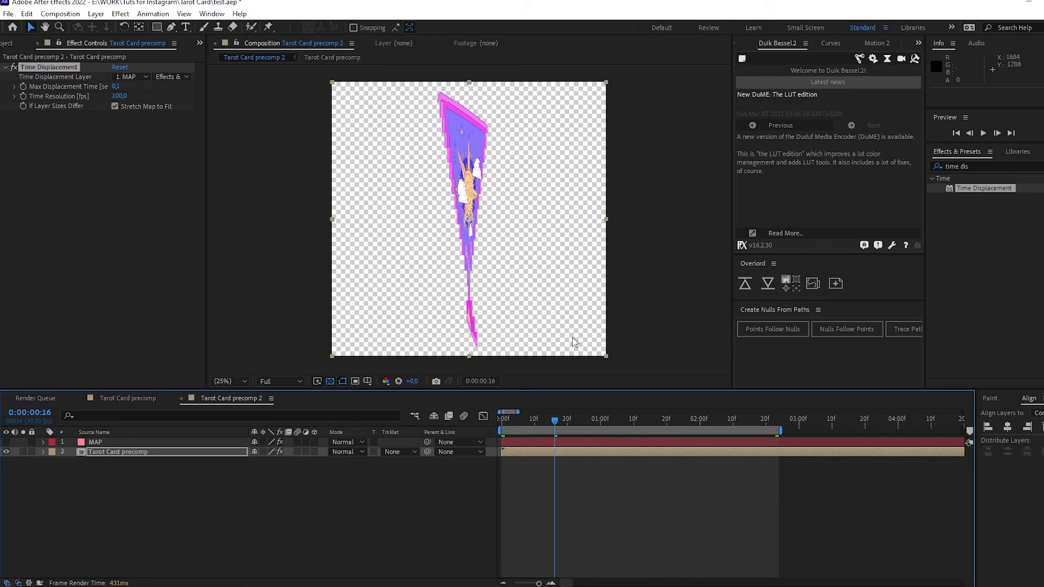
Step: Set Max Displacement Time to 0.5 seconds and replay the preview
{"action": "left_click", "coordinate": [117, 86]}
{"action": "type", "text": "0.5"}
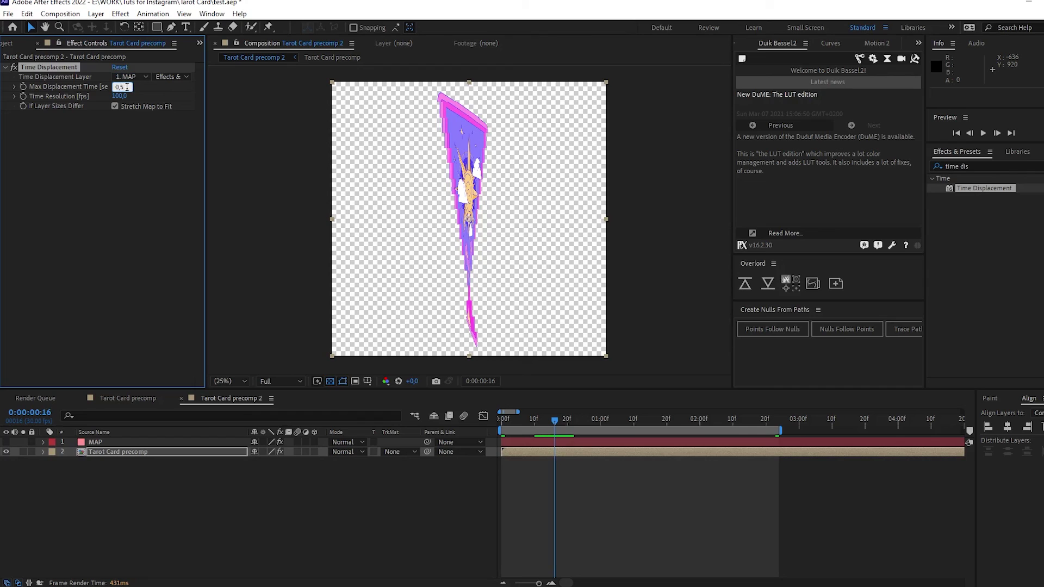
{"action": "key", "text": "Return"}
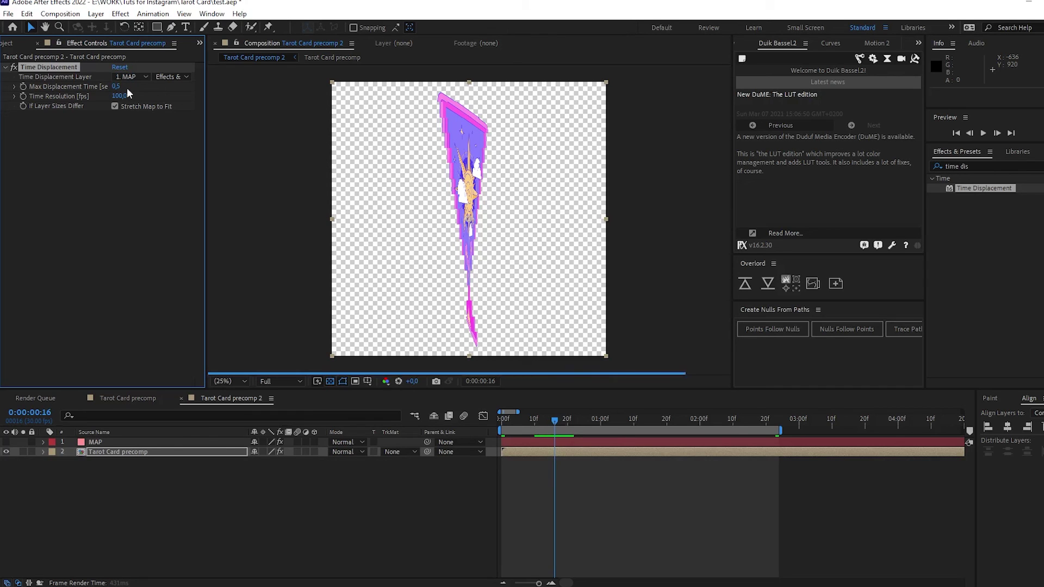
{"action": "key", "text": "space"}
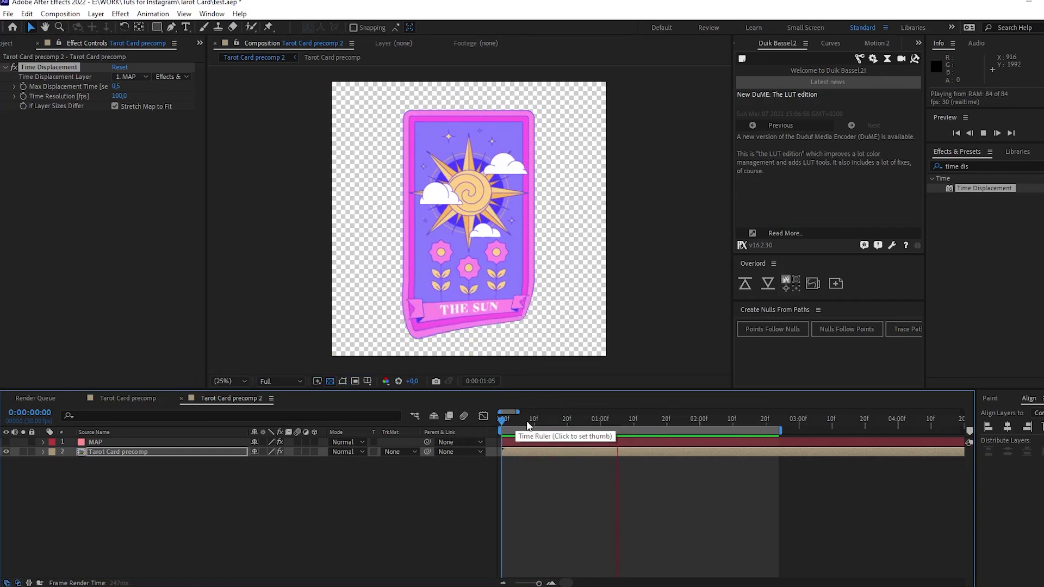
Step: Apply Easy Ease to Null 1's Y Rotation keyframes inside Tarot Card precomp
{"action": "left_click_drag", "start_coordinate": [569, 421], "coordinate": [646, 419]}
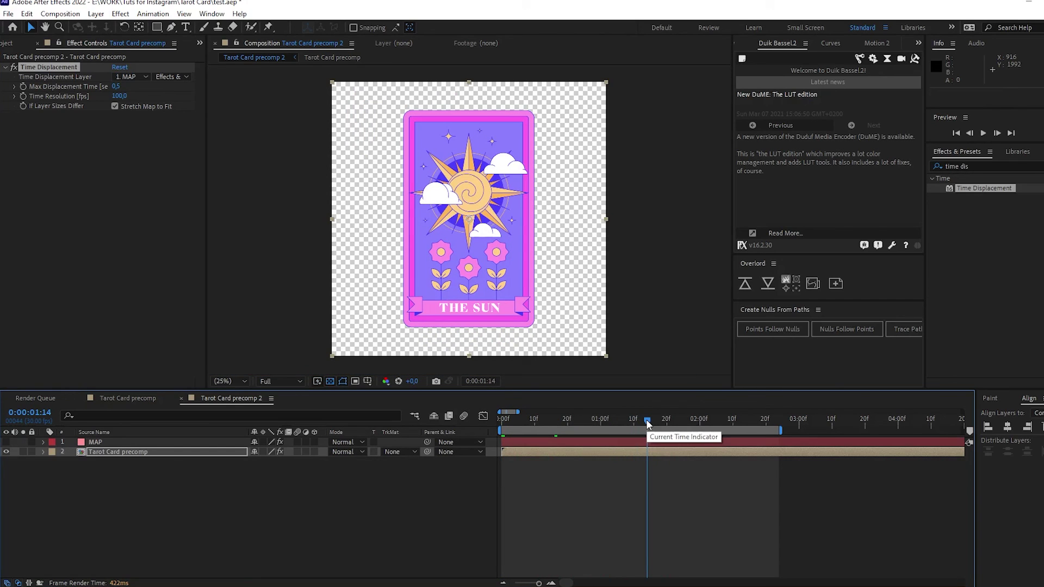
{"action": "left_click", "coordinate": [123, 398]}
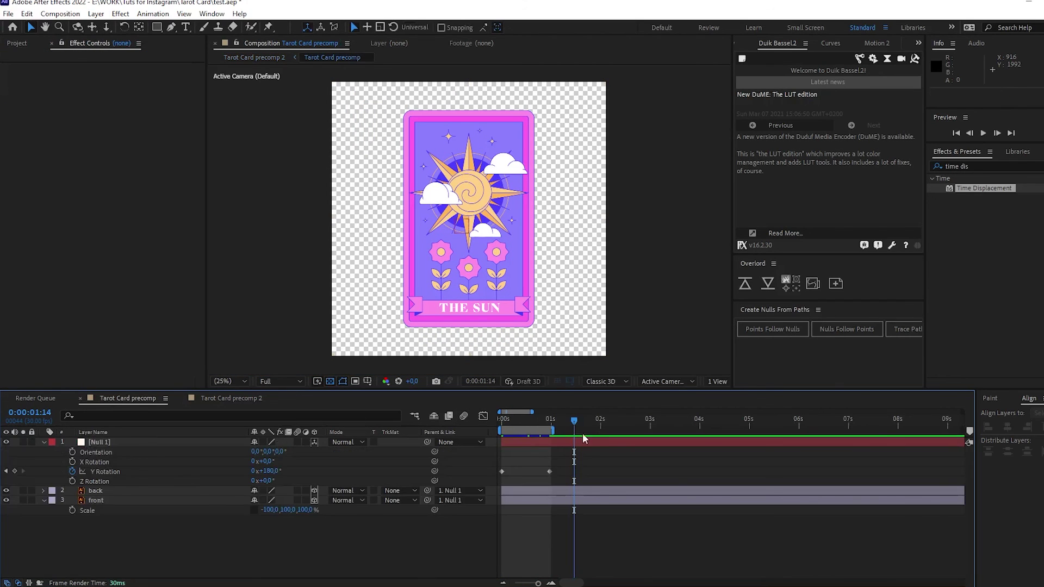
{"action": "left_click_drag", "start_coordinate": [474, 480], "coordinate": [471, 482]}
{"action": "key", "text": "F9"}
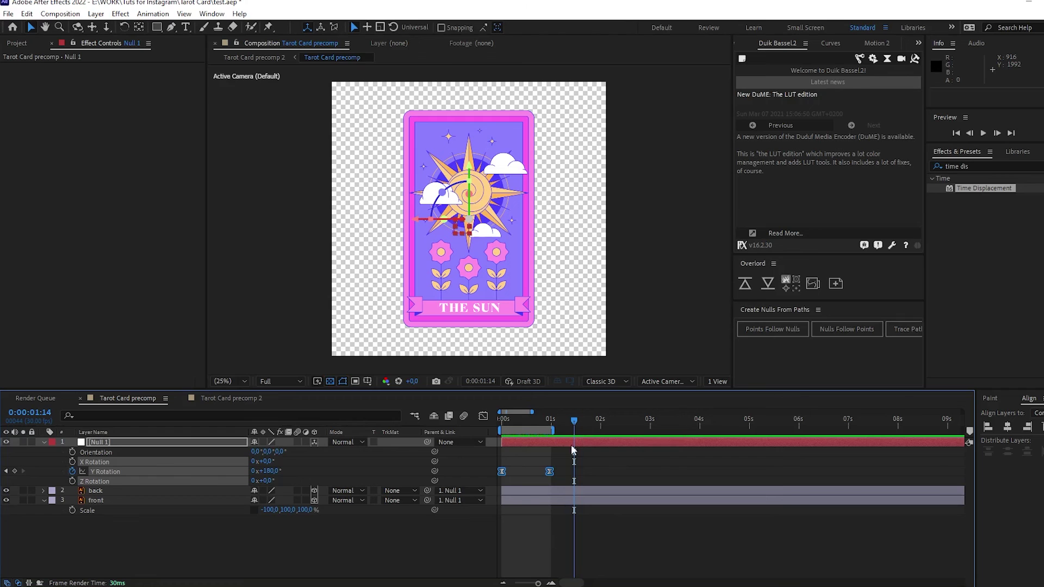
{"action": "left_click", "coordinate": [253, 400]}
{"action": "left_click", "coordinate": [612, 420]}
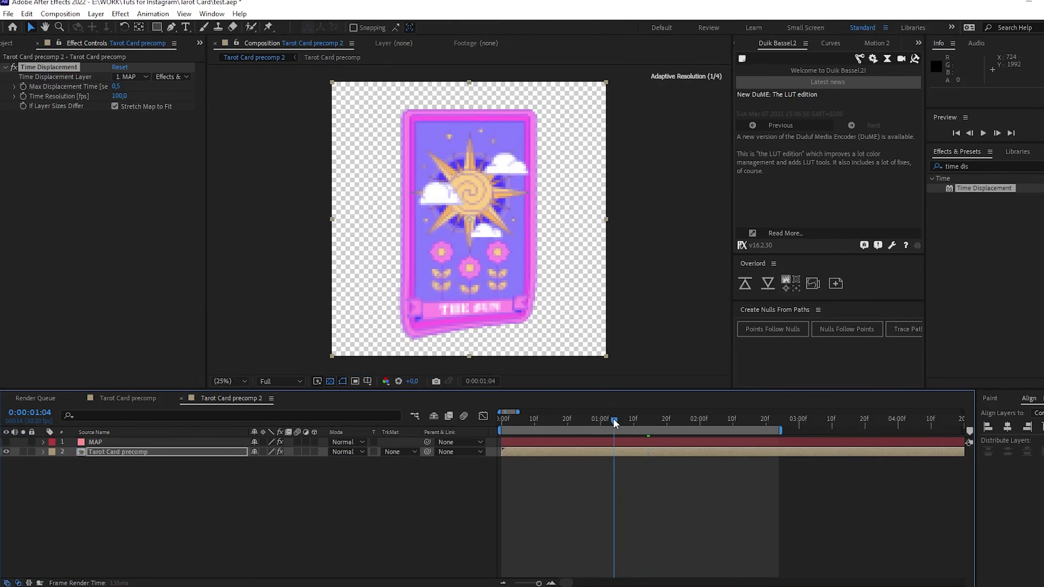